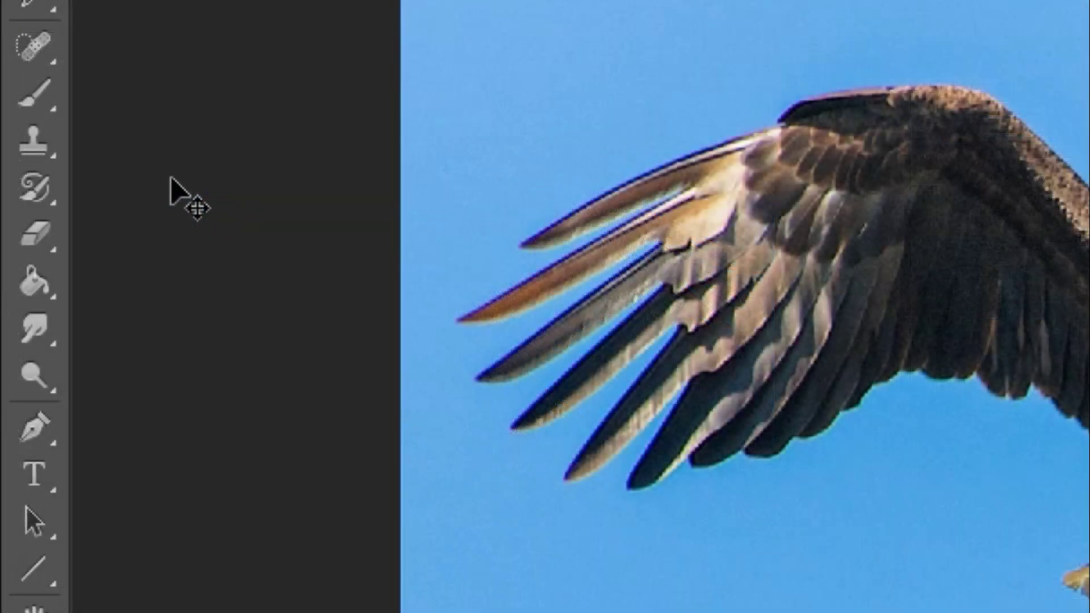
Show the Eraser tool's flyout of variants in the toolbox
click(36, 244)
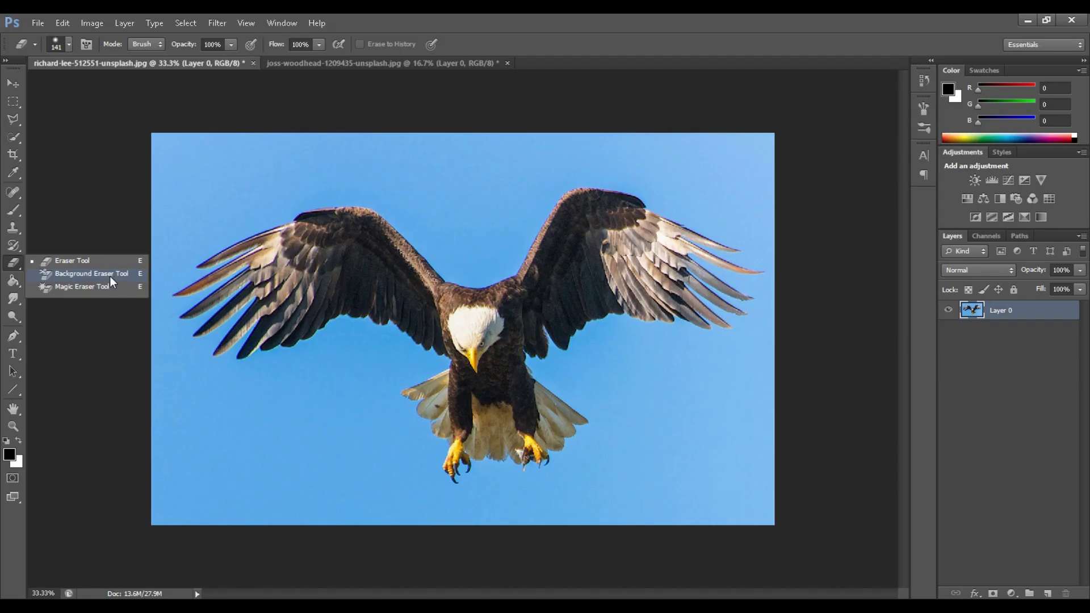
Use the Background Eraser with a reduced brush to erase a round sky patch below the left wing
click(82, 274)
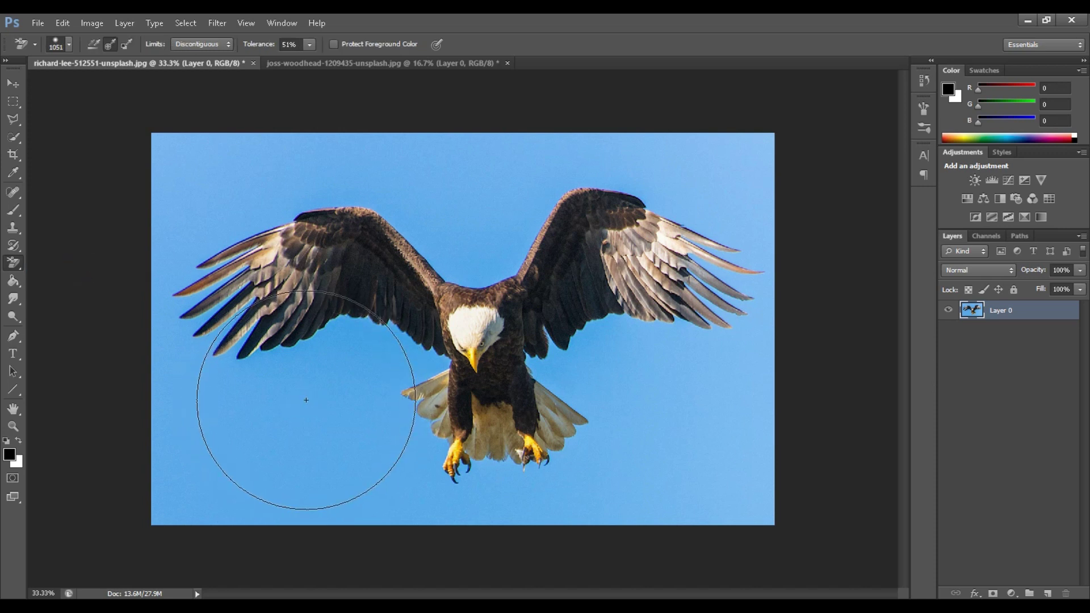
key(alt)
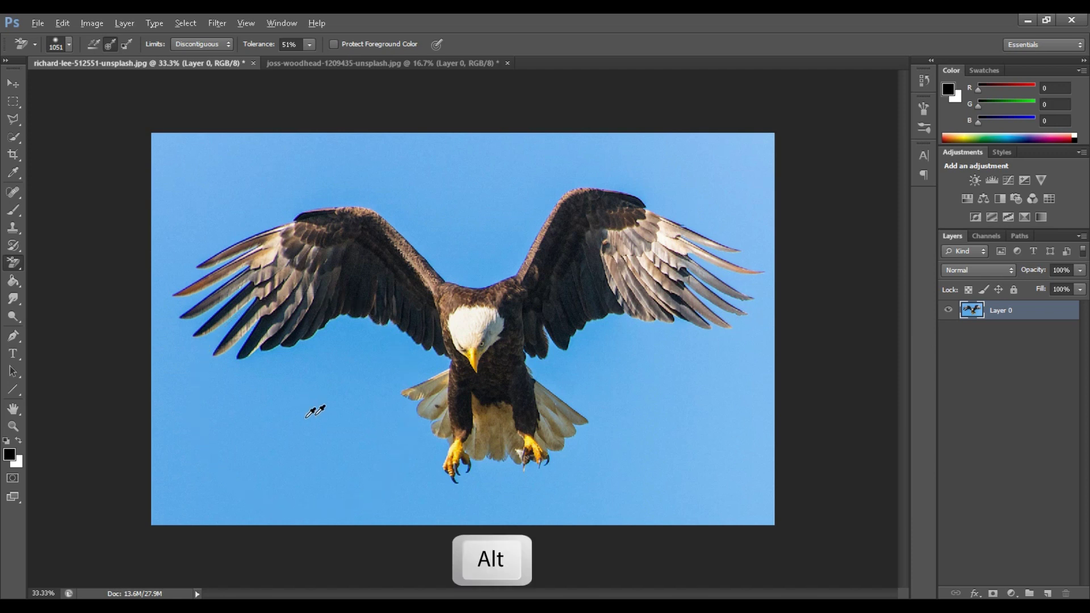
alt+right_click(312, 406)
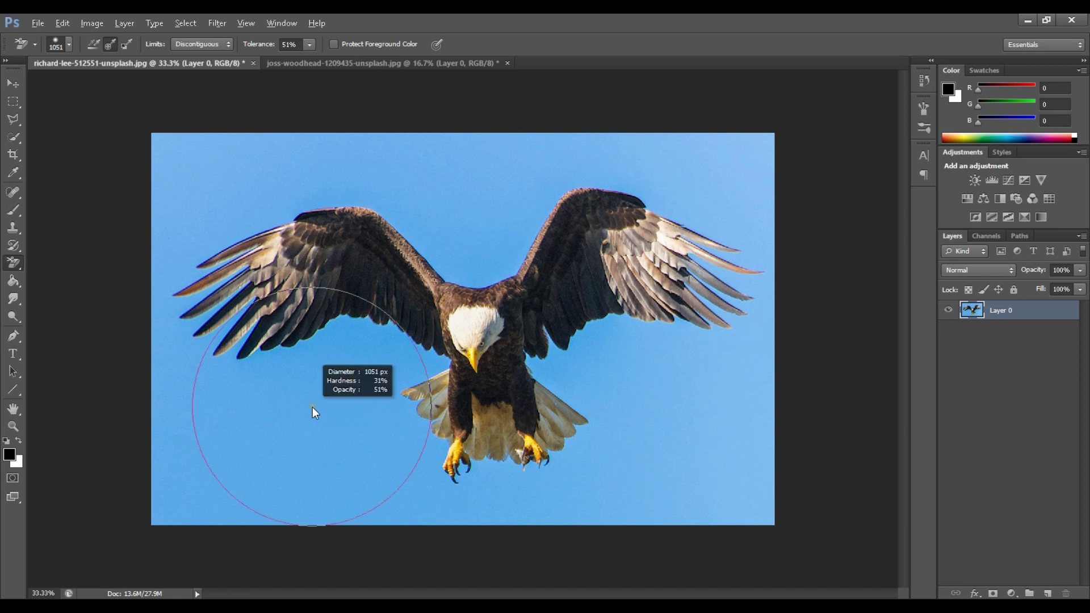
mouse_move(313, 407)
mouse_down()
mouse_move(203, 432)
mouse_move(275, 452)
mouse_up()
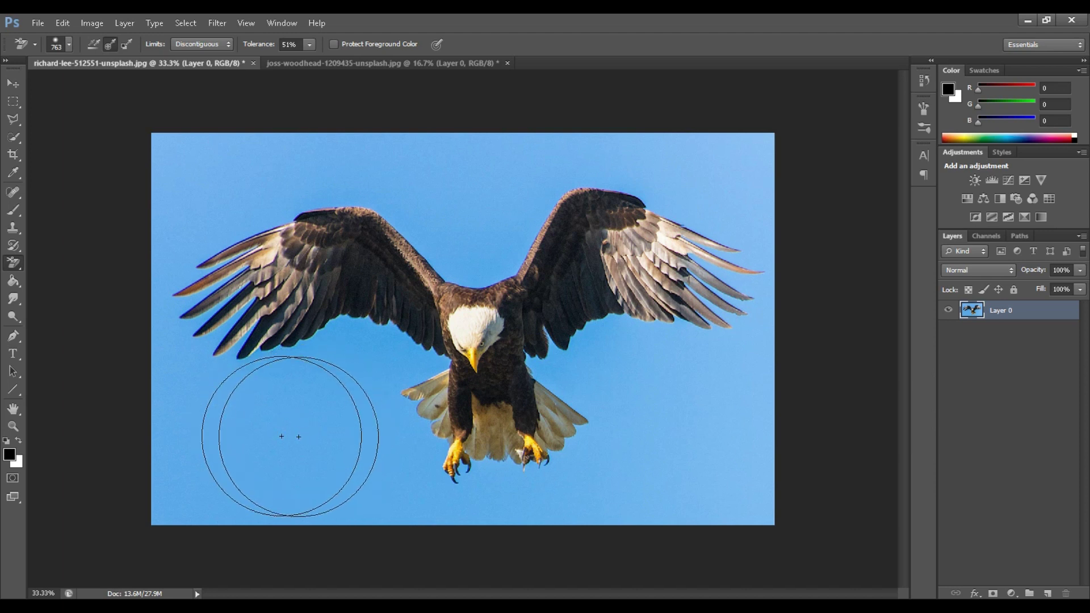
click(305, 438)
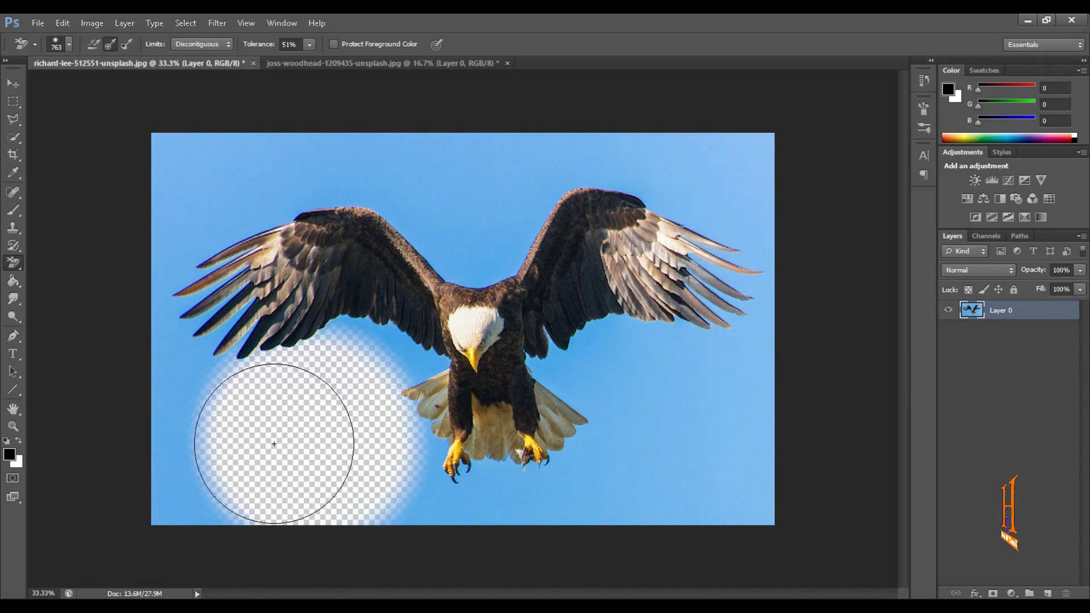
Erase the remaining blue sky around the eagle with the Background Eraser
mouse_move(270, 417)
mouse_down()
mouse_move(227, 440)
mouse_move(205, 419)
mouse_move(192, 365)
mouse_move(206, 260)
mouse_move(197, 196)
mouse_move(216, 185)
mouse_move(318, 189)
mouse_move(468, 221)
mouse_move(571, 178)
mouse_move(623, 175)
mouse_move(714, 195)
mouse_move(732, 217)
mouse_move(735, 253)
mouse_move(707, 308)
mouse_move(588, 355)
mouse_move(571, 406)
mouse_move(583, 453)
mouse_move(644, 465)
mouse_move(733, 409)
mouse_move(744, 443)
mouse_move(738, 475)
mouse_move(709, 487)
mouse_move(644, 491)
mouse_move(554, 476)
mouse_move(428, 500)
mouse_move(405, 361)
mouse_move(373, 320)
mouse_move(341, 319)
mouse_move(211, 443)
mouse_move(196, 476)
mouse_move(172, 414)
mouse_move(172, 303)
mouse_move(207, 196)
mouse_move(261, 147)
mouse_move(572, 136)
mouse_move(708, 154)
mouse_move(750, 185)
mouse_up()
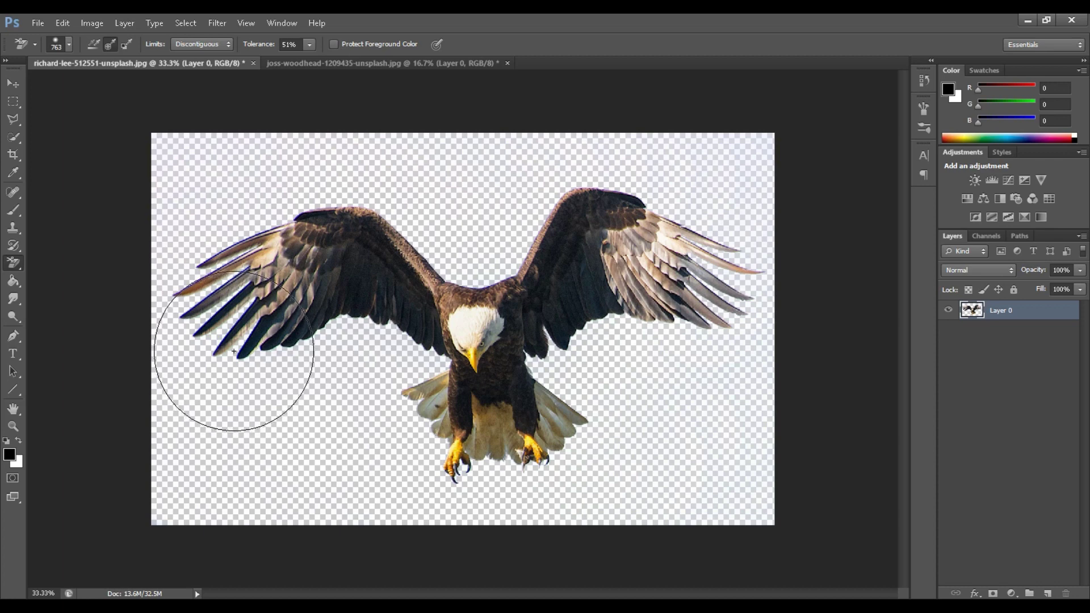
key(z)
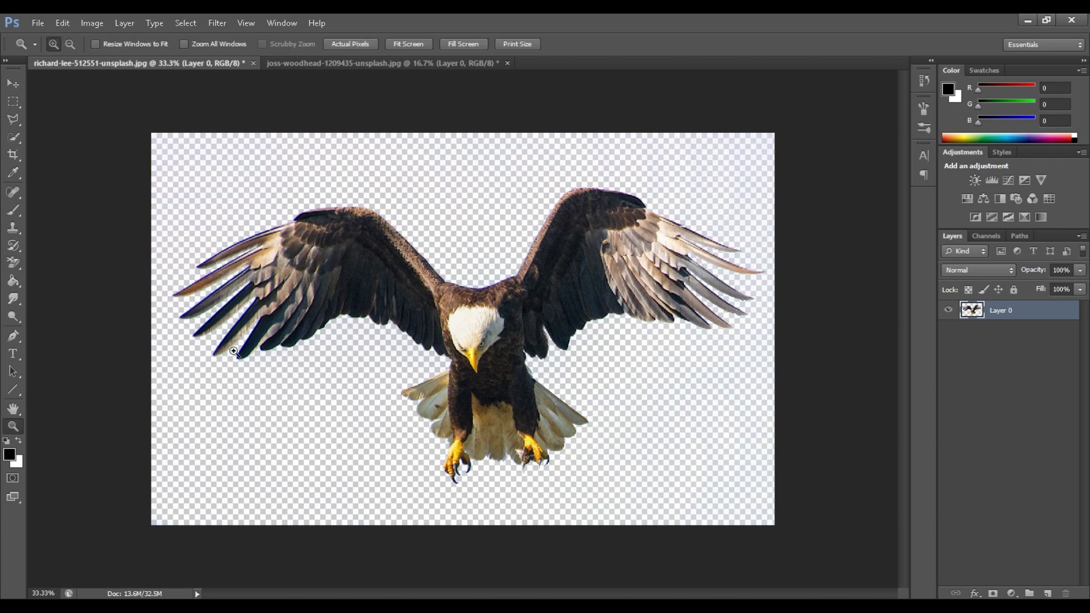
Zoom into the left wingtip feathers at 100% and 200%, then back out to 66.67%
click(227, 307)
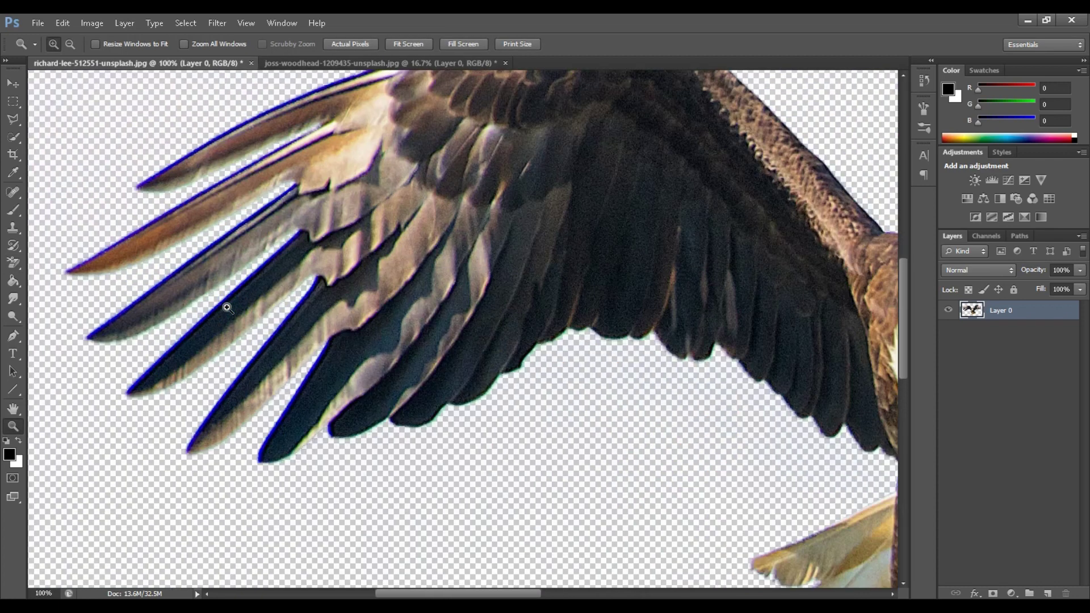
click(228, 310)
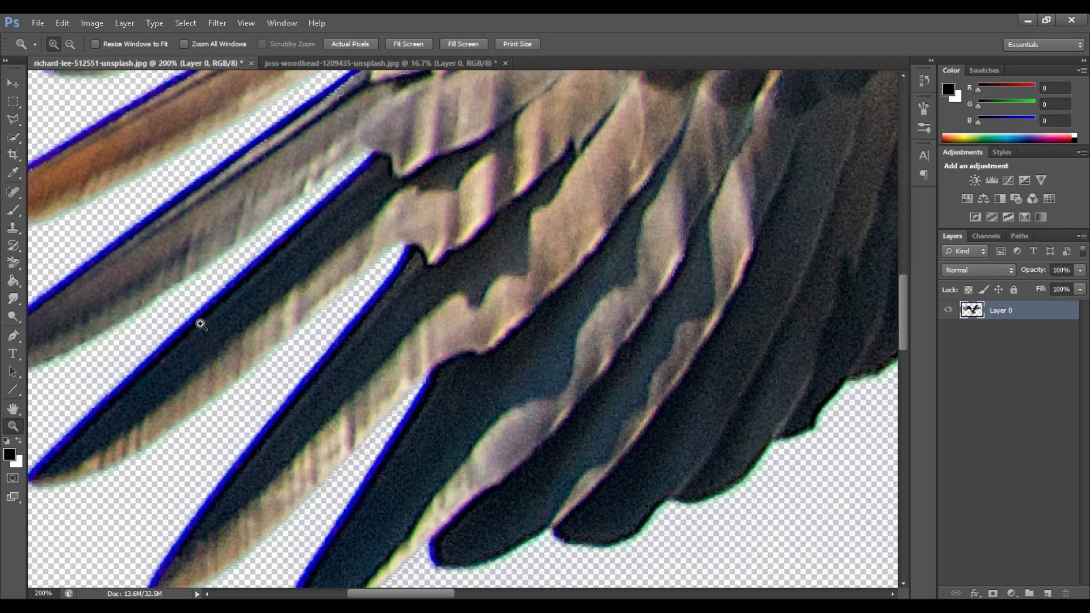
alt+click(246, 315)
alt+click(246, 314)
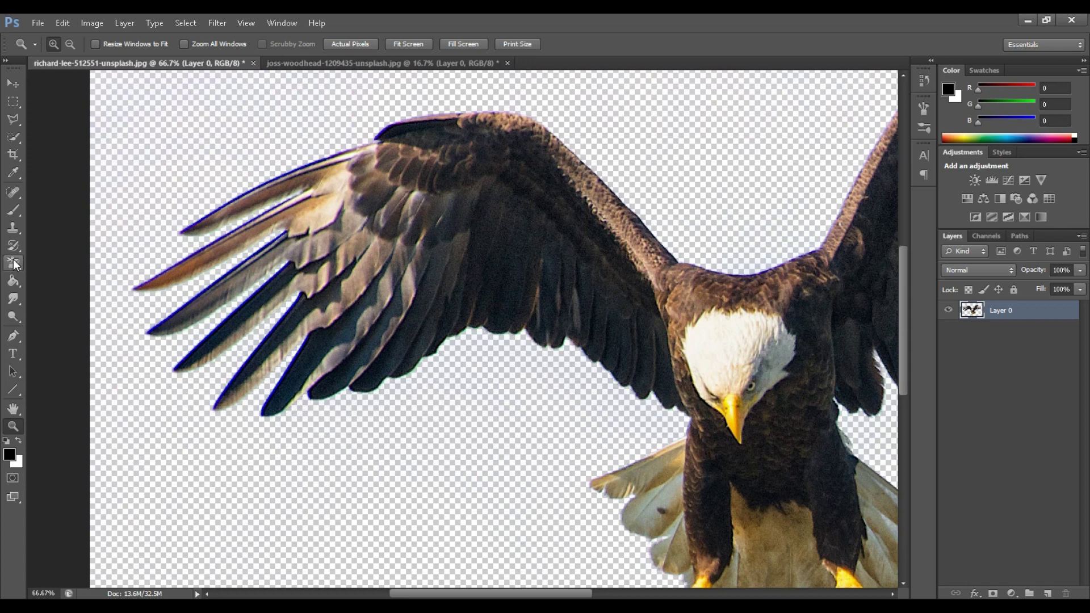
drag(16, 263, 71, 270)
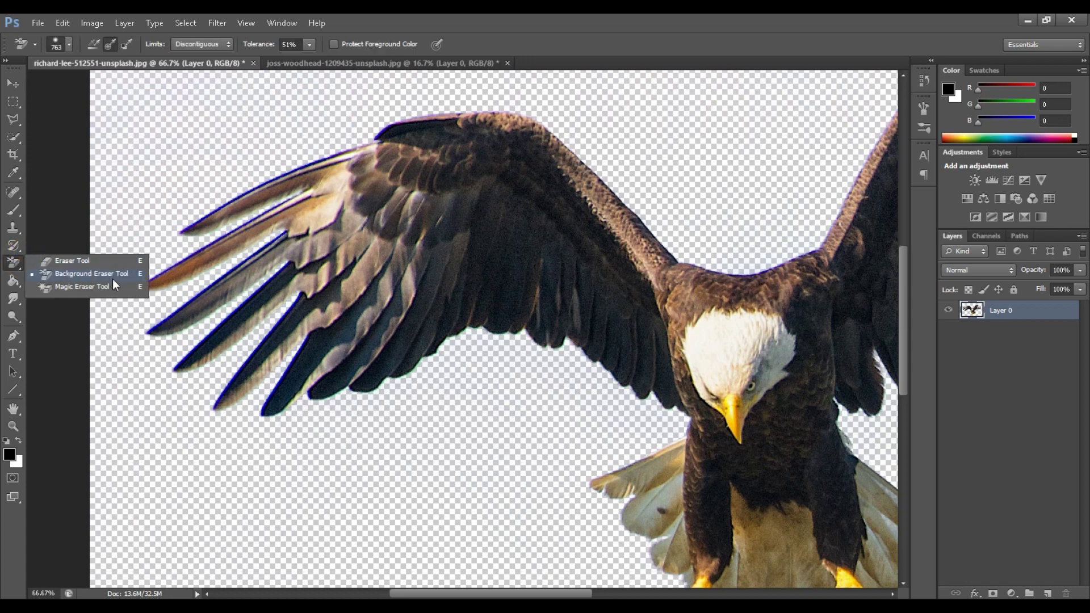
Zoom in on the left wingtip feathers to check the blue fringe, then return to 100%
click(94, 276)
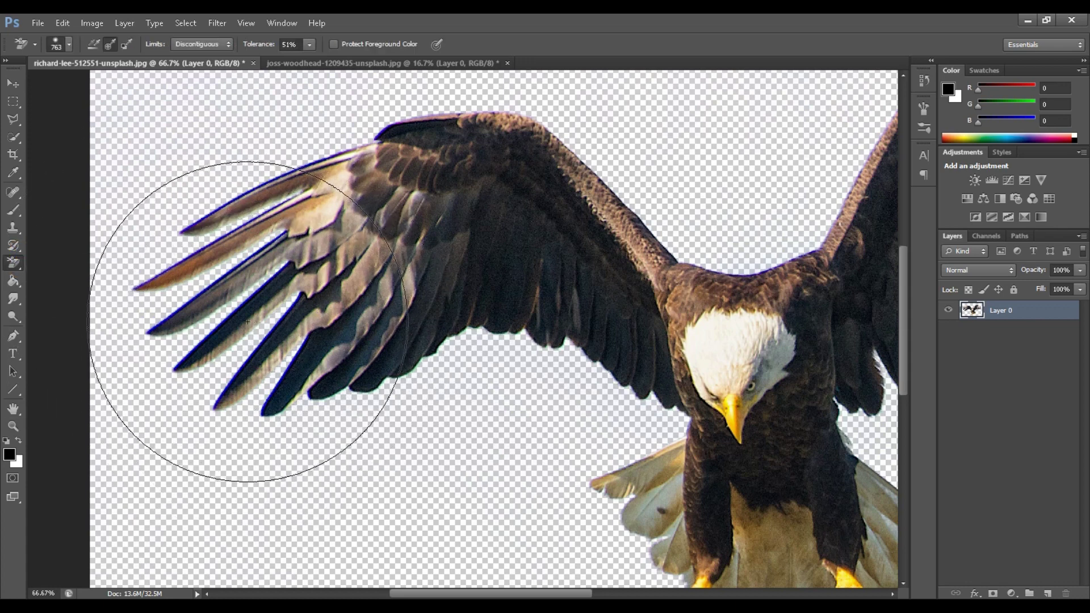
key(z)
click(272, 335)
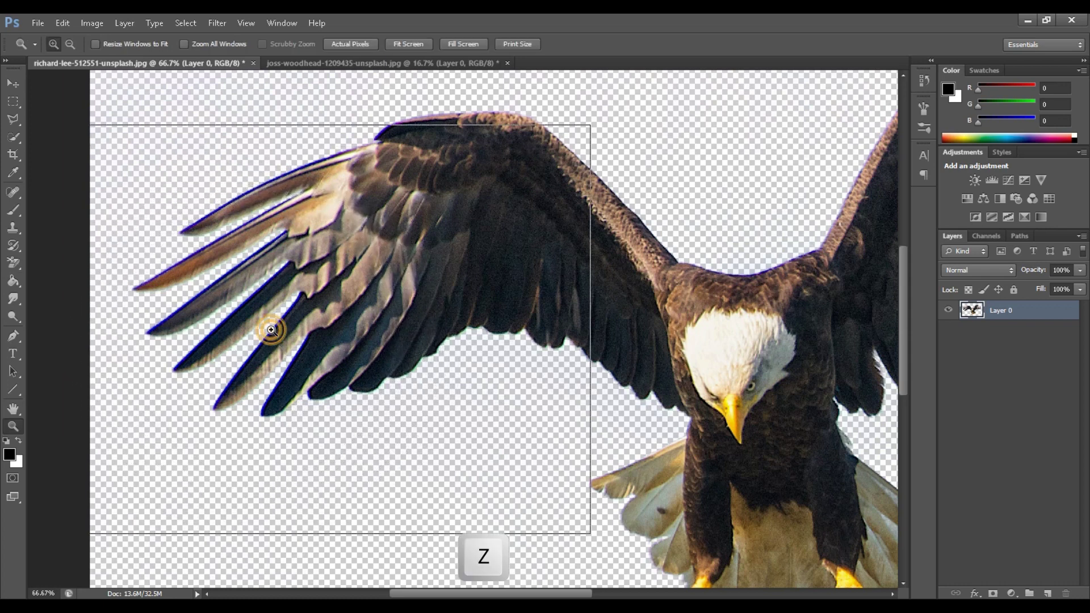
click(271, 331)
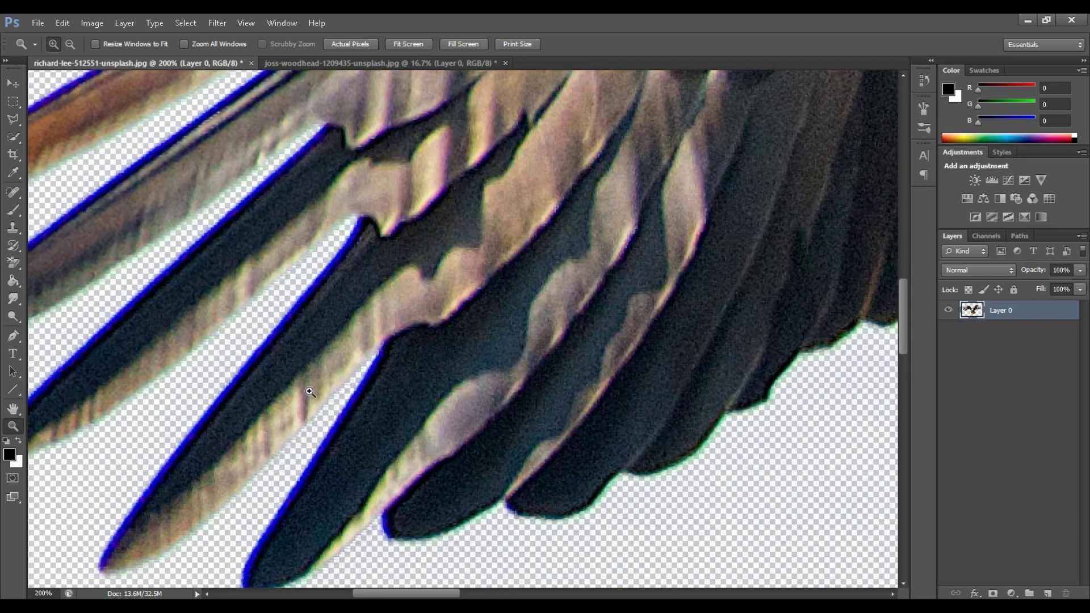
alt+click(313, 368)
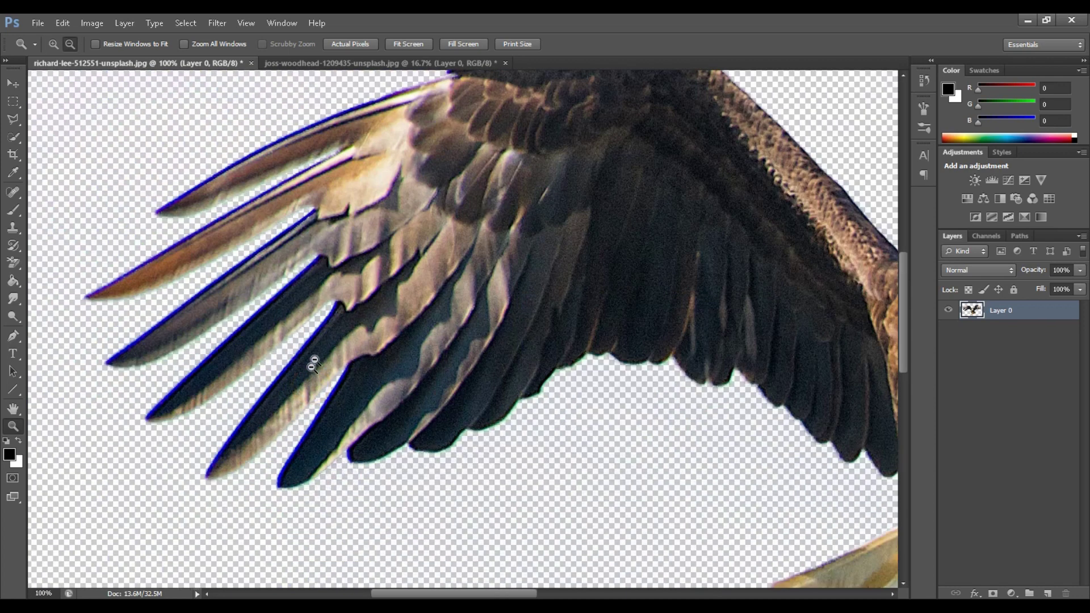
With the Background Eraser at 591 px, erase the blue fringe along the wingtip feather edges
click(14, 263)
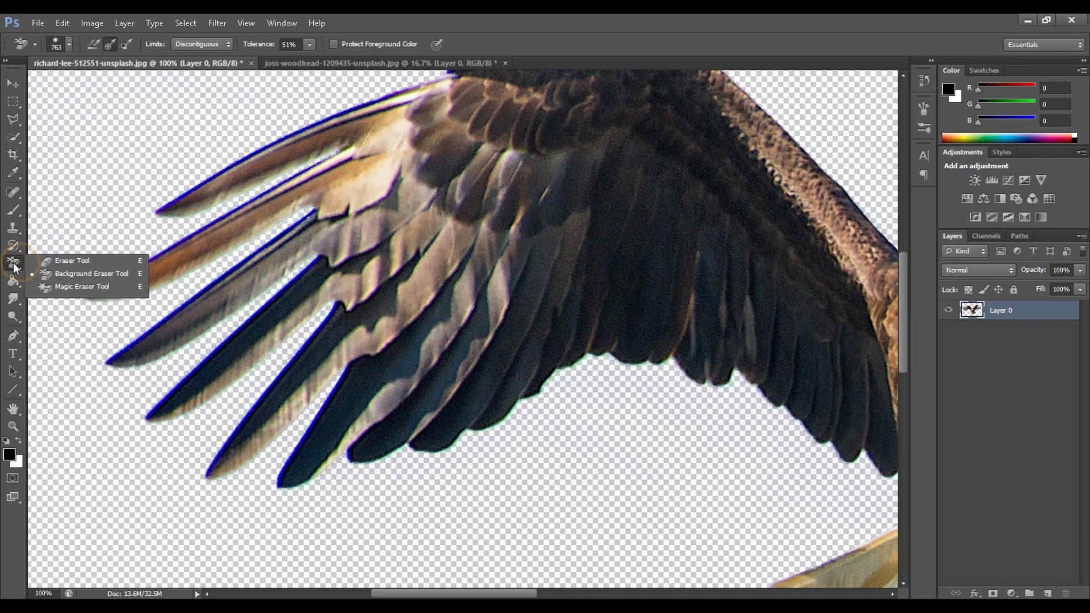
click(104, 277)
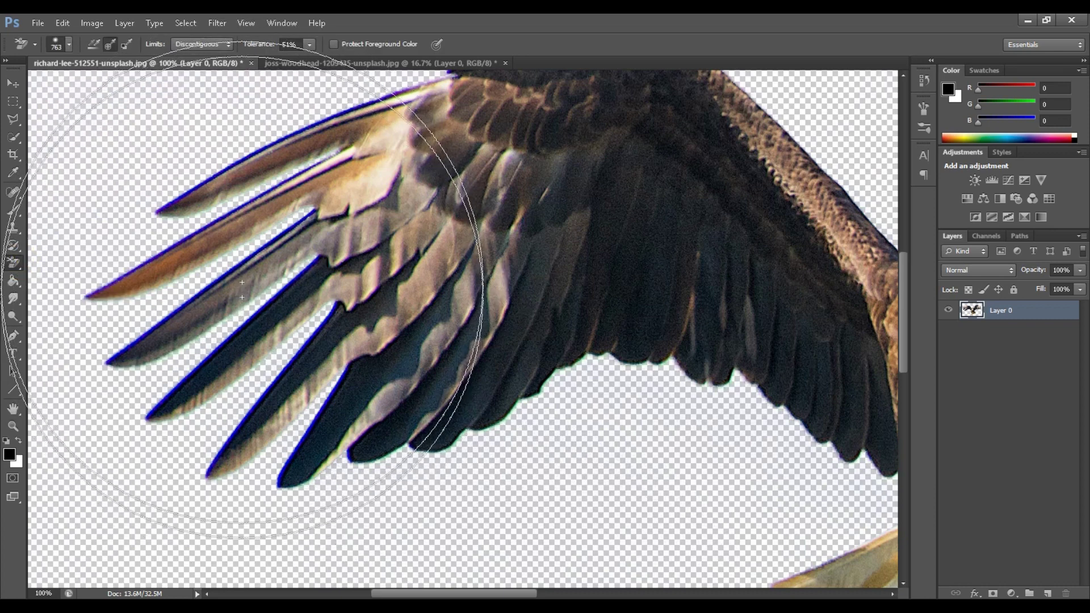
drag(229, 305, 112, 355)
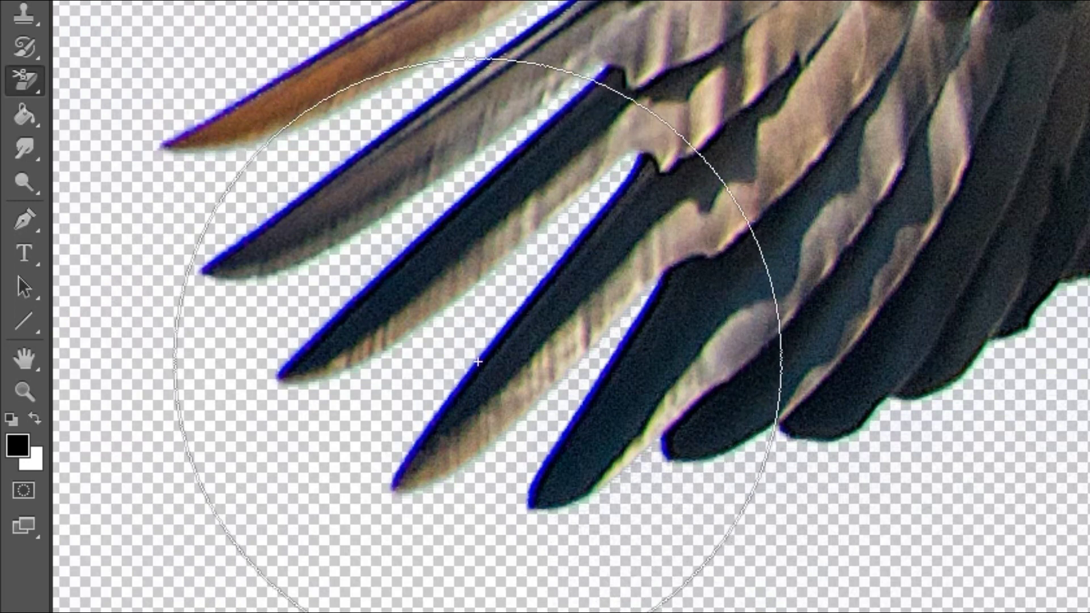
click(477, 362)
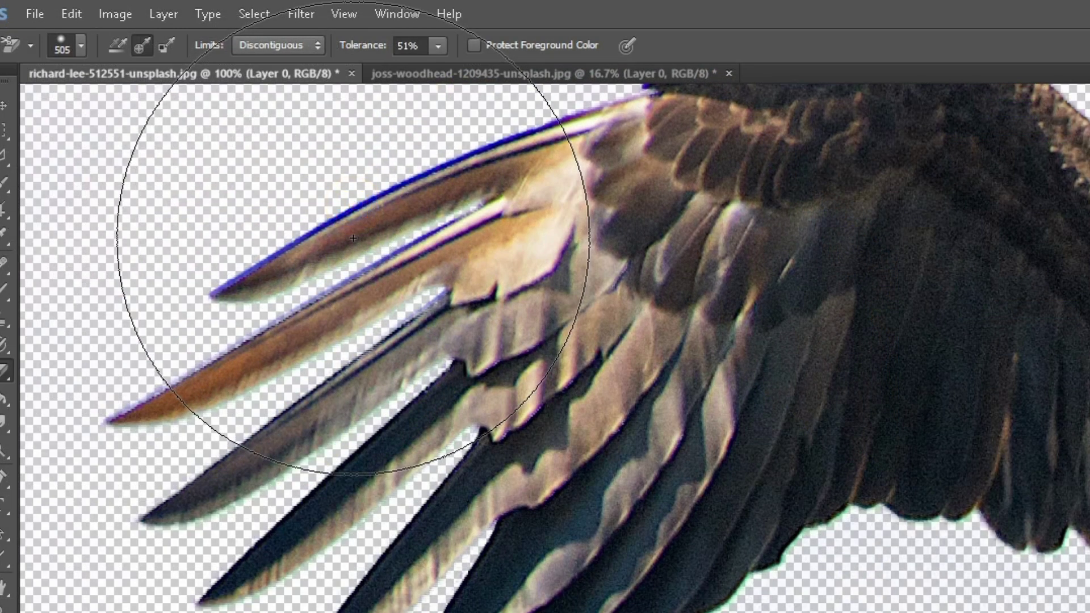
click(352, 208)
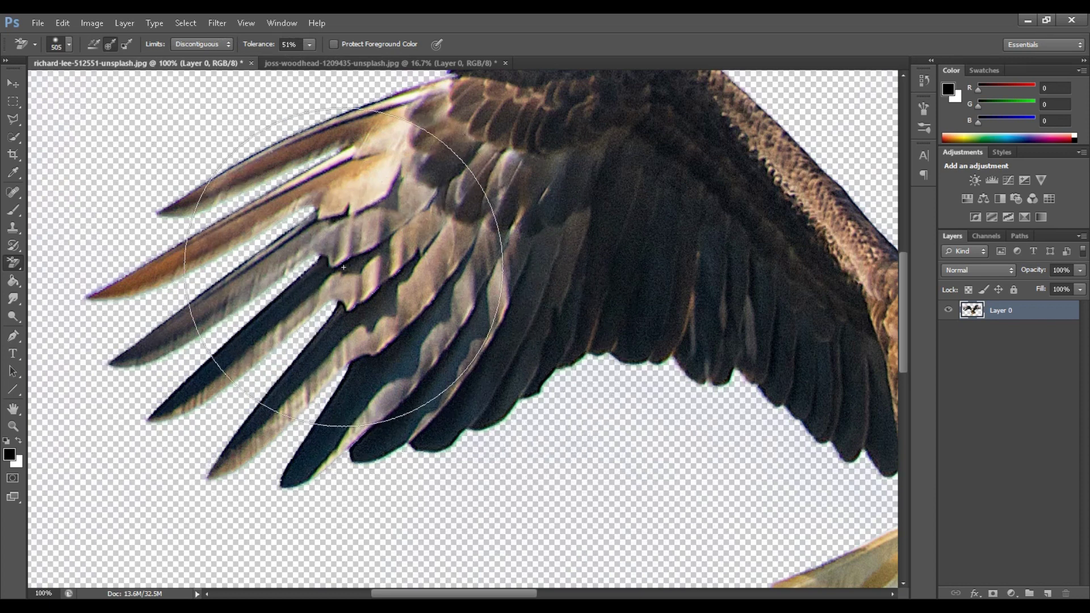
key(space)
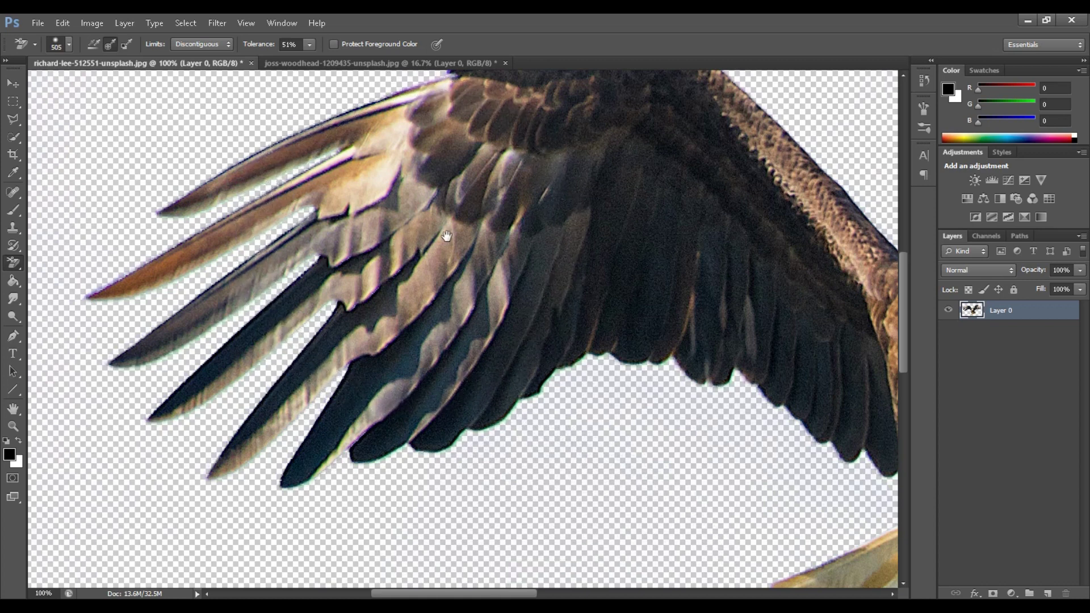
drag(433, 177, 277, 369)
mouse_move(529, 359)
mouse_down()
mouse_move(650, 325)
mouse_move(496, 312)
mouse_move(353, 244)
mouse_up()
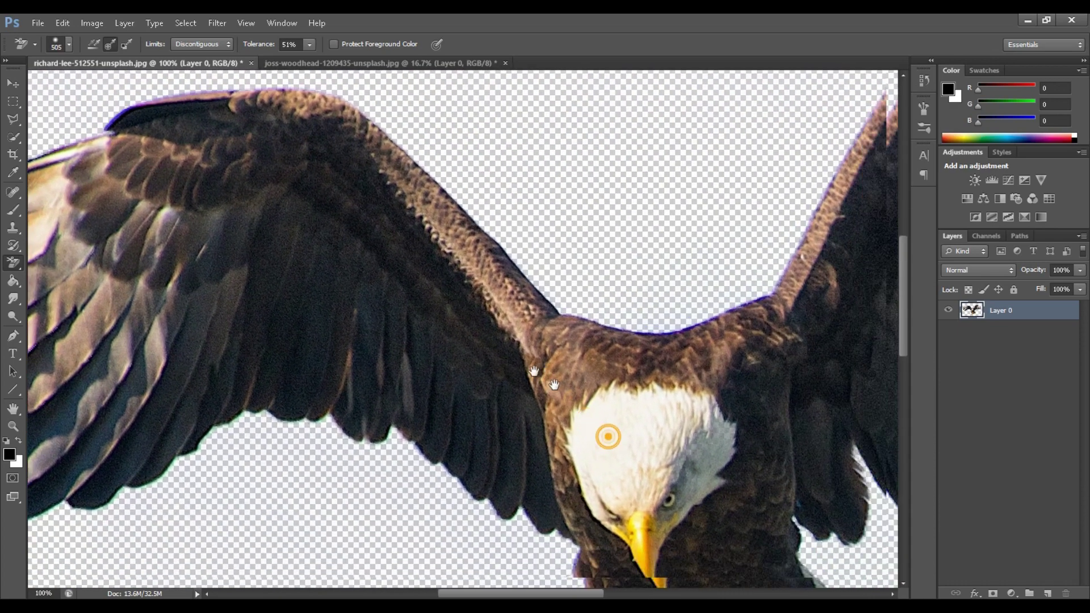
mouse_move(605, 433)
mouse_down()
mouse_move(456, 419)
mouse_move(721, 548)
mouse_up()
mouse_move(445, 389)
mouse_down()
mouse_move(487, 450)
mouse_move(517, 448)
mouse_move(498, 377)
mouse_up()
key(z)
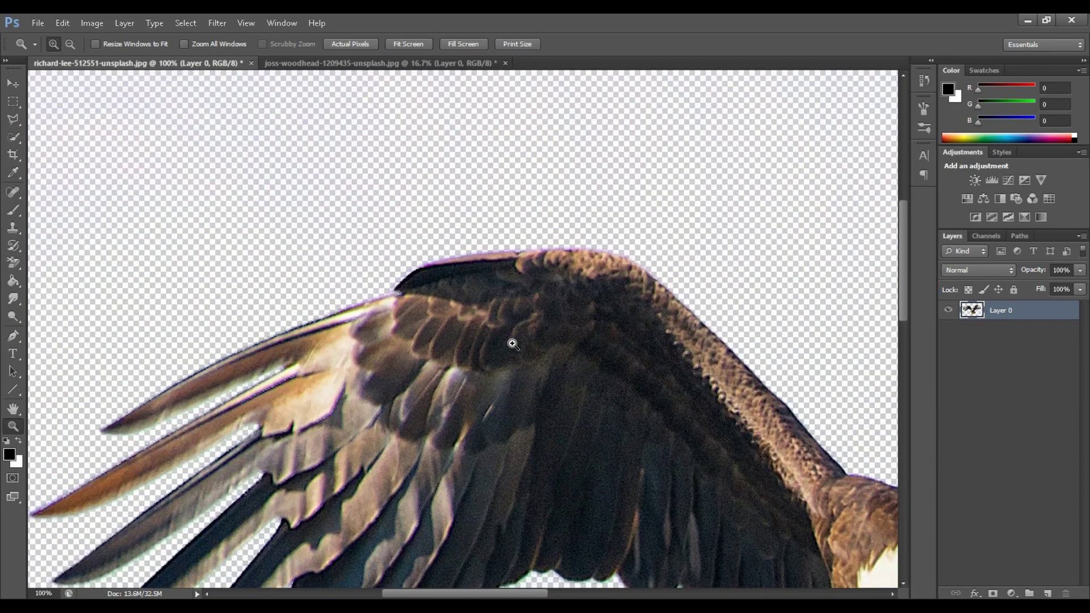
alt+click(516, 347)
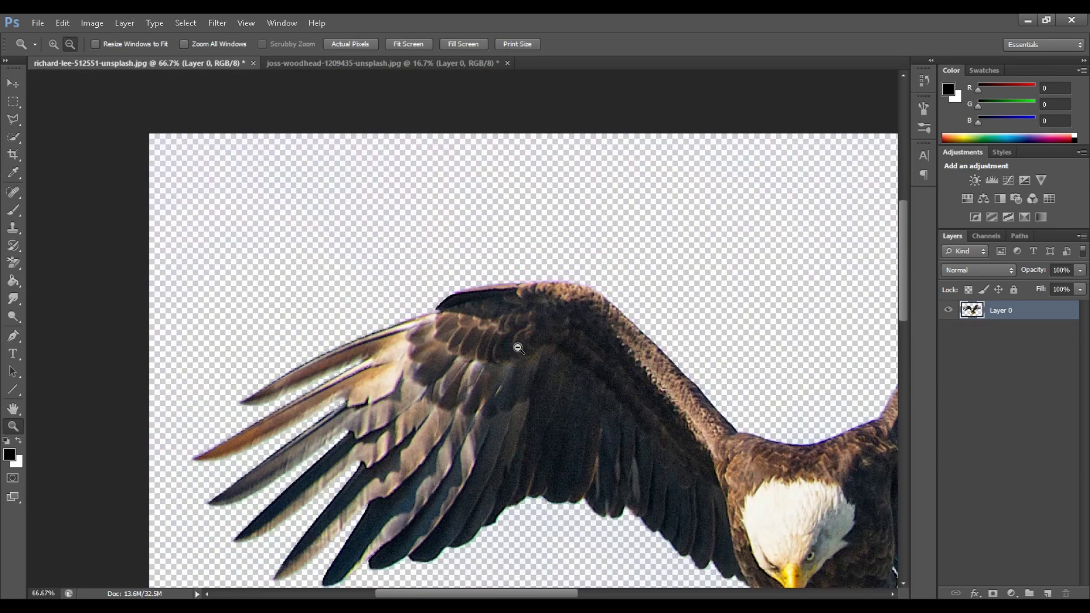
alt+click(518, 347)
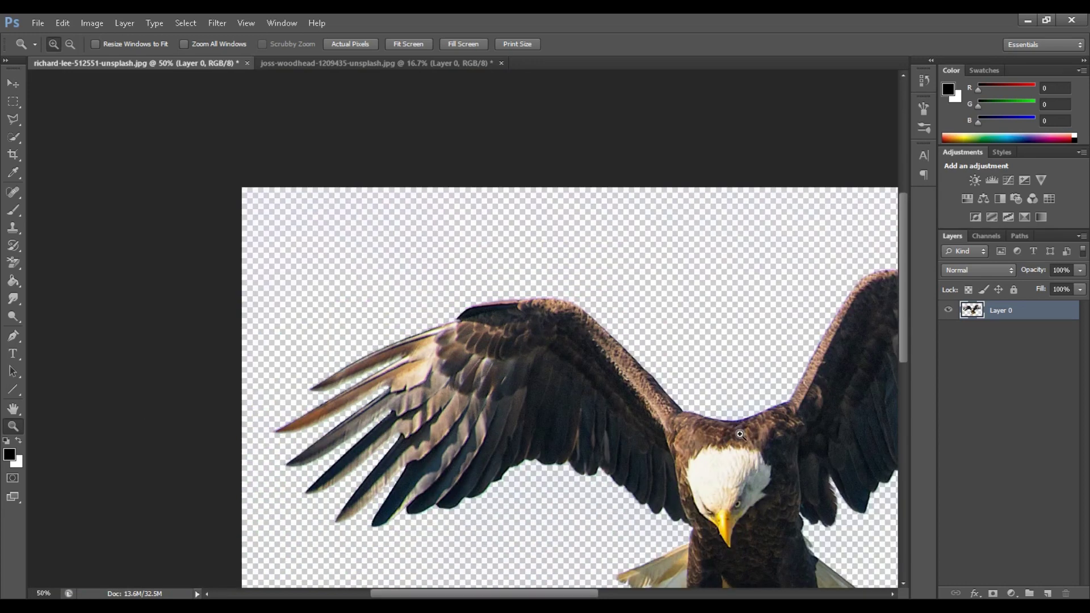
drag(777, 432, 432, 264)
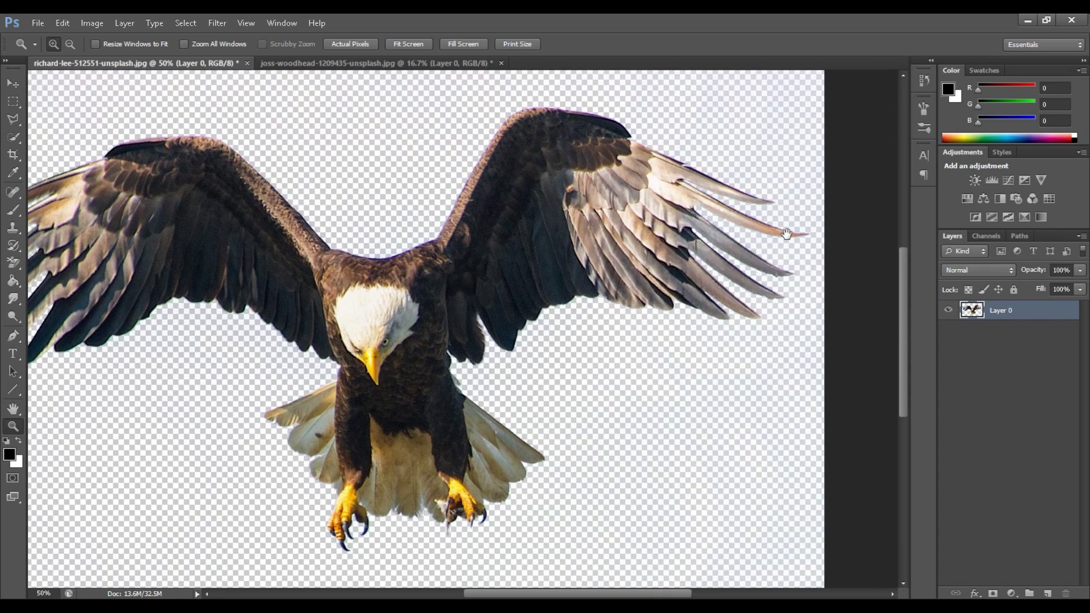
Zoom out to 33.3% and create an empty Layer 1 above Layer 0
alt+click(456, 316)
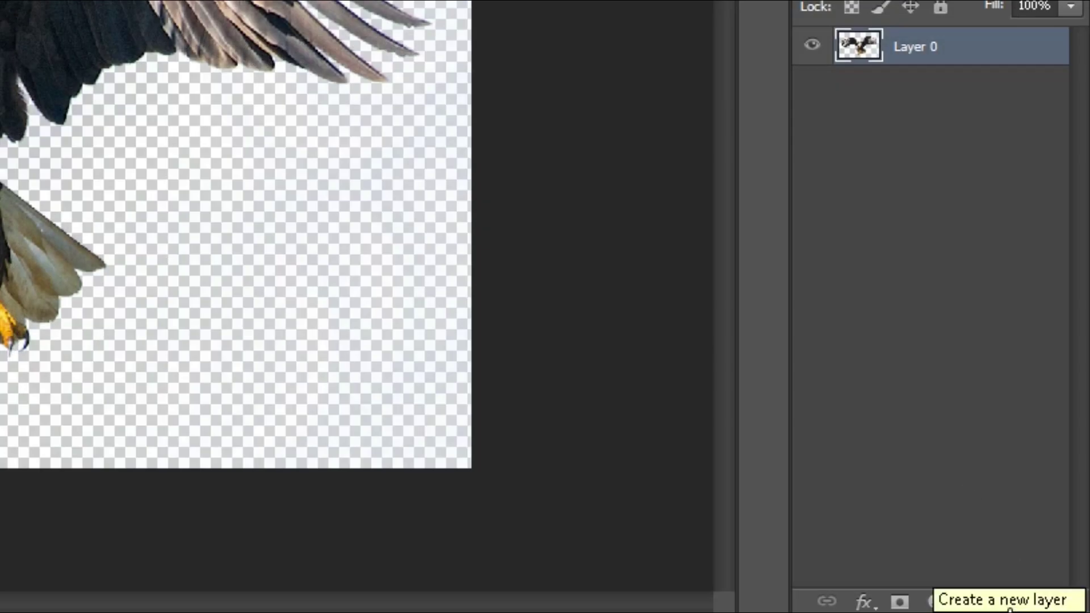
click(1008, 603)
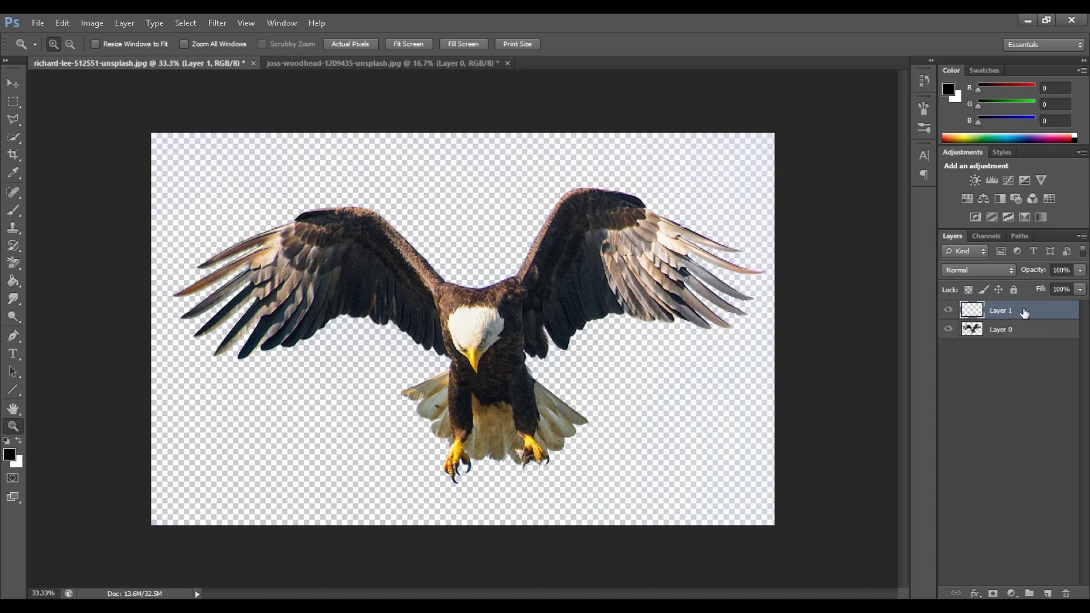
Add a Solid Color fill layer in bright yellow (#fbfe0b) above the eagle layer
click(1013, 595)
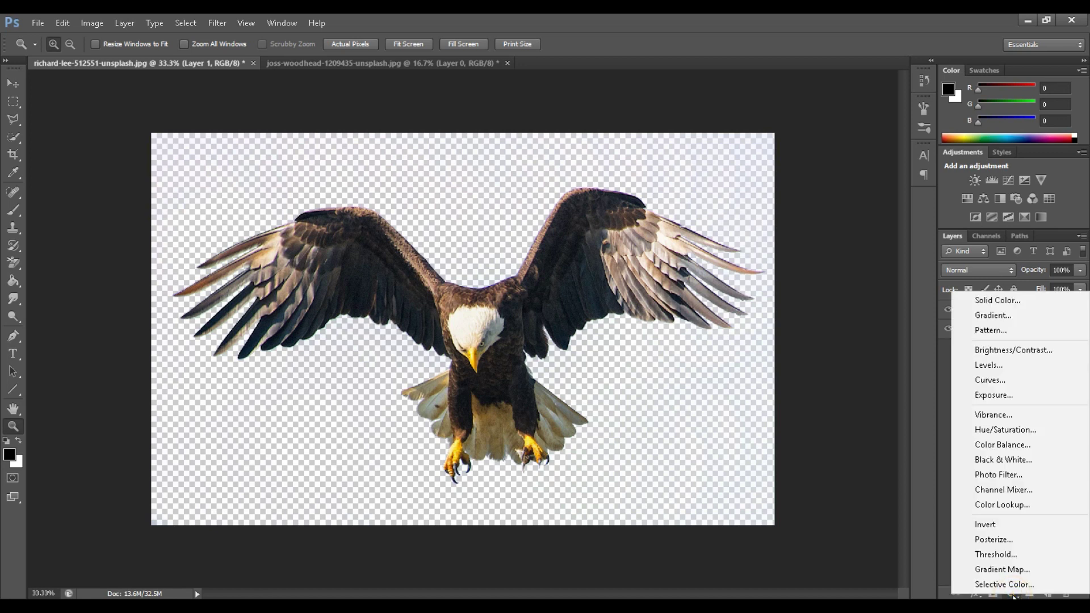
click(1024, 305)
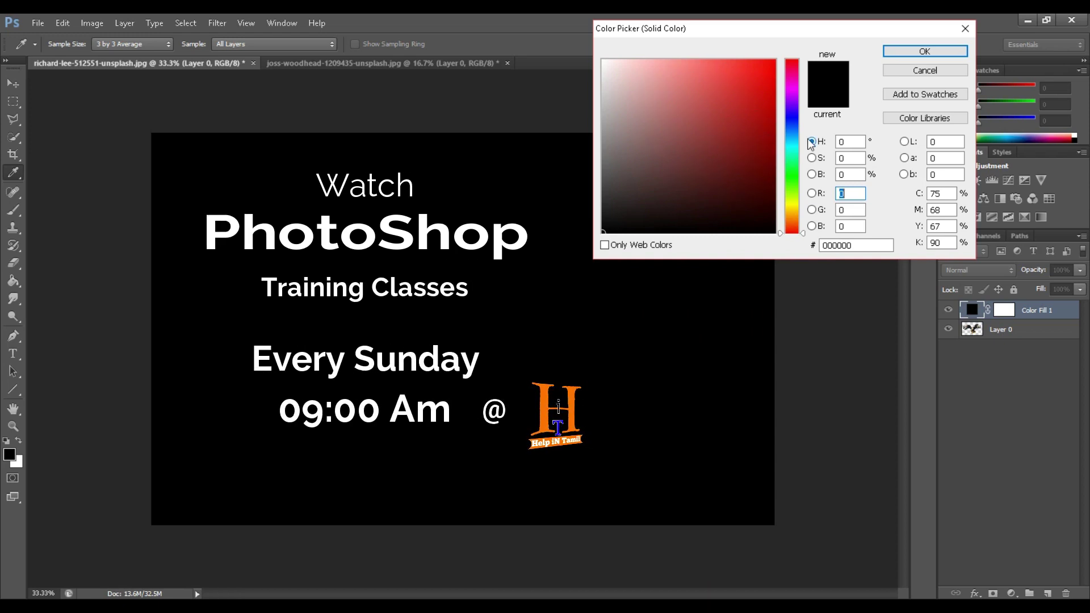
drag(803, 236, 802, 203)
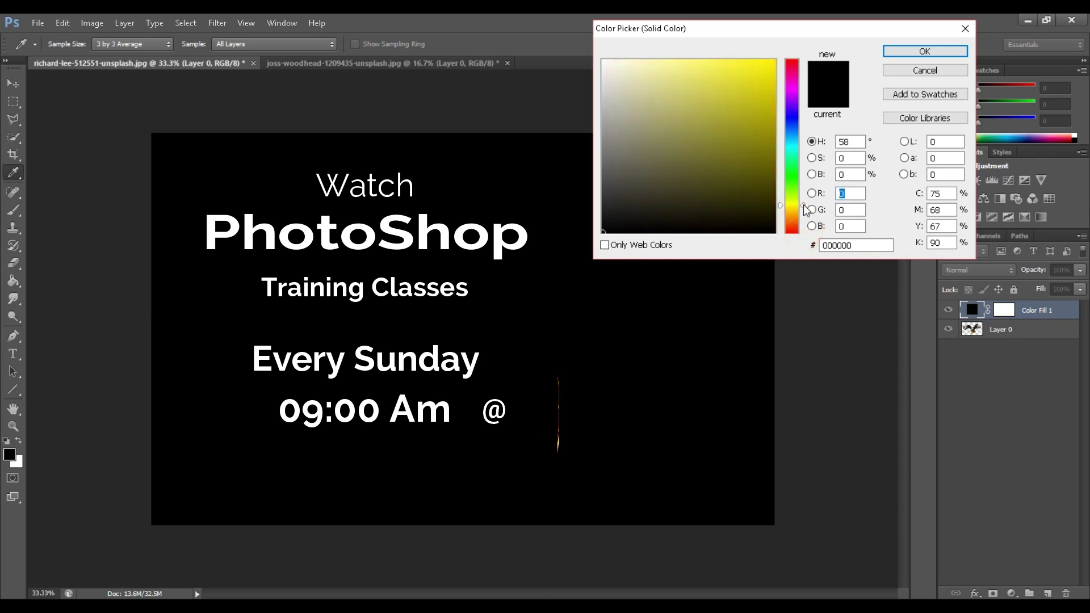
click(768, 60)
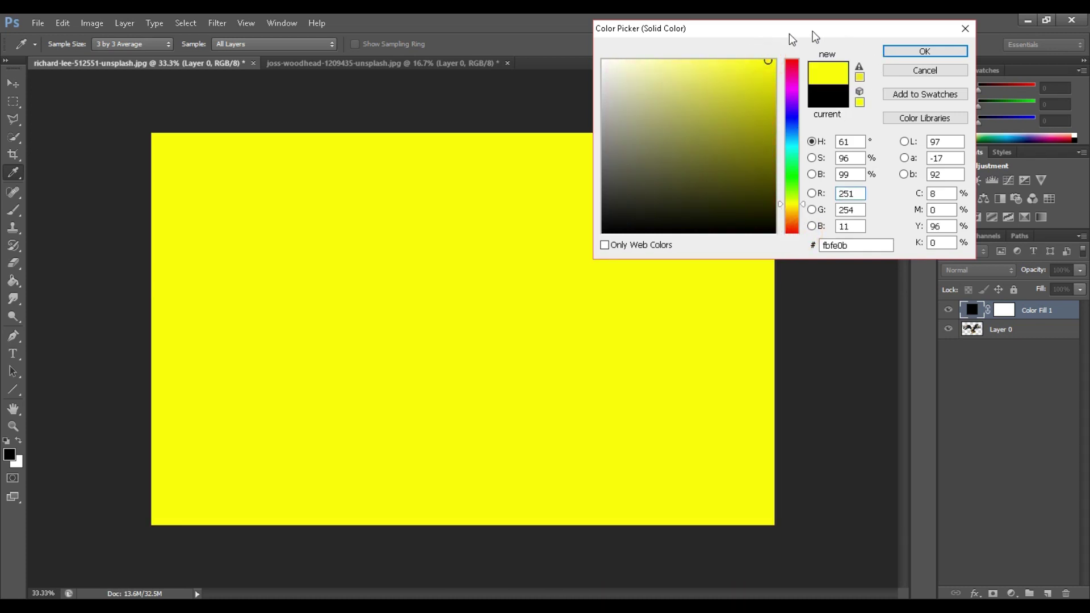
click(912, 52)
key(e)
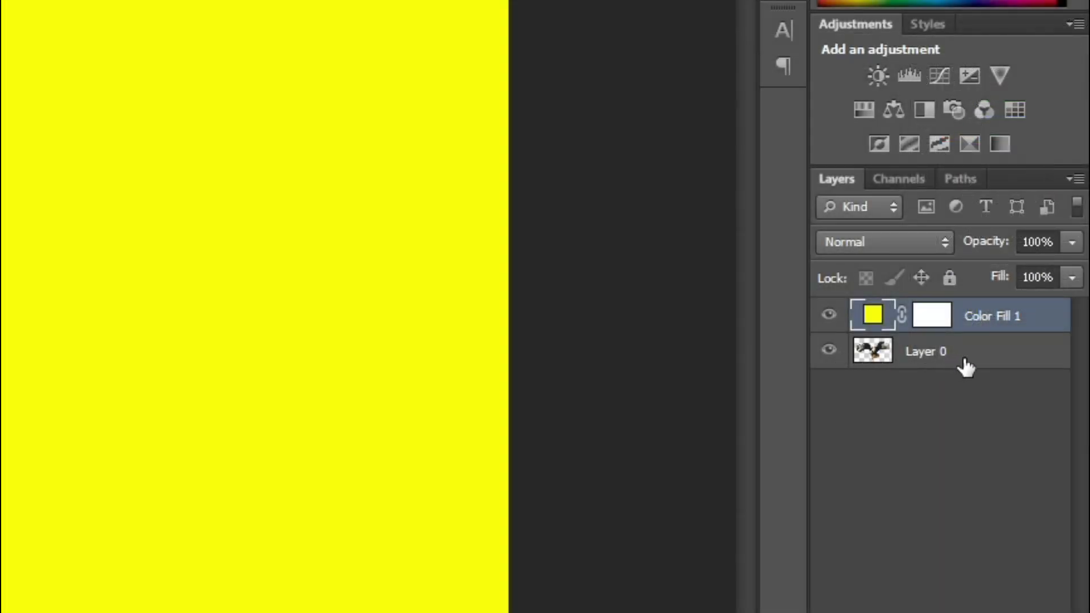
Move Layer 0 above Color Fill 1 in the Layers panel
click(931, 361)
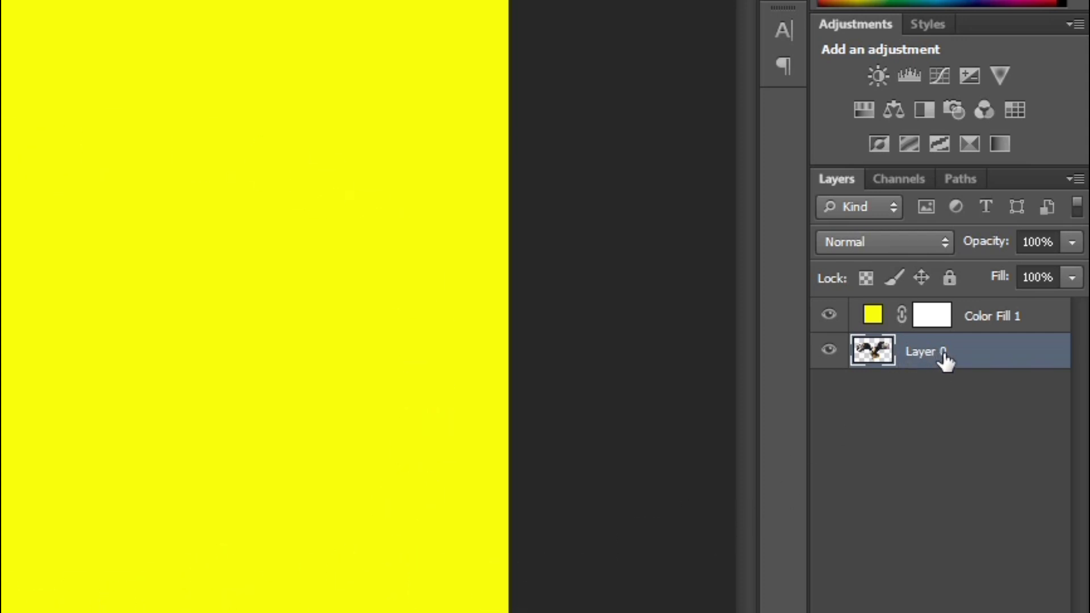
drag(945, 359, 928, 306)
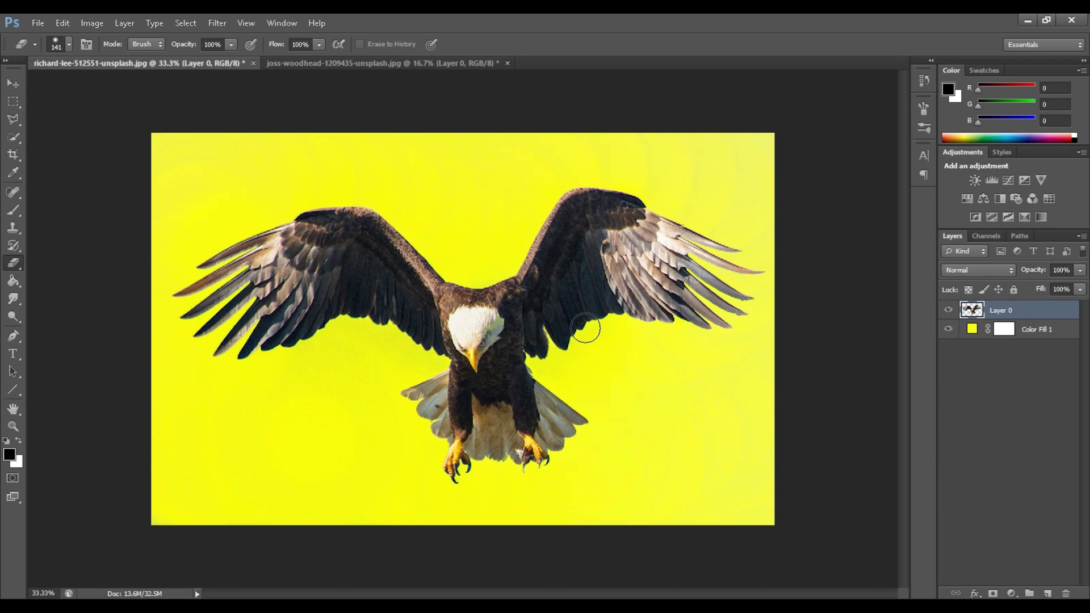
Reopen Color Fill 1's colour picker and try blue, cyan, green and yellow hues
double_click(973, 329)
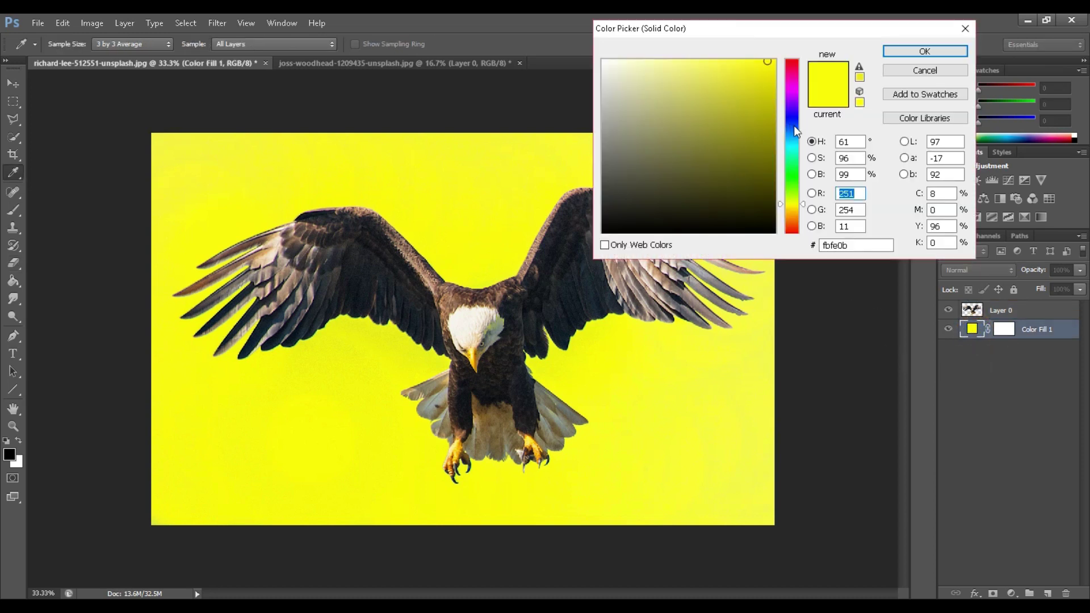
click(794, 125)
click(793, 144)
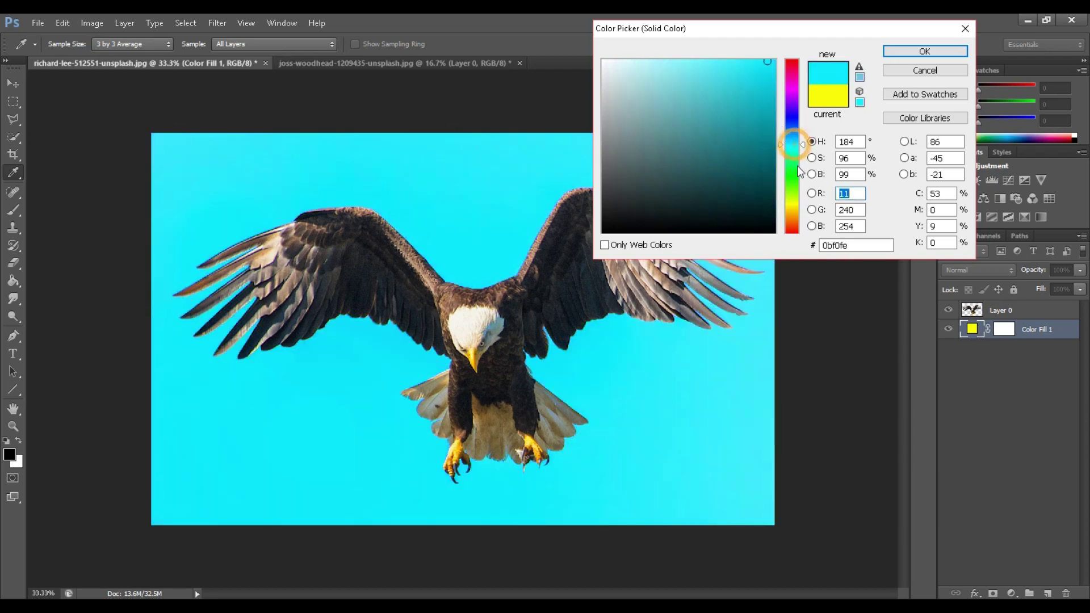
click(798, 173)
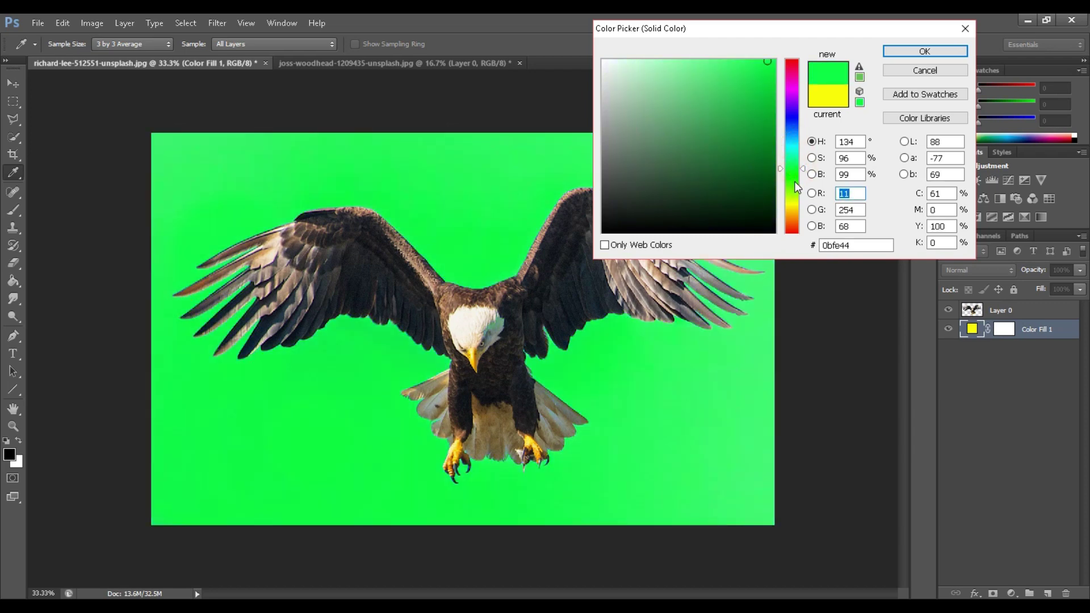
click(795, 182)
click(795, 197)
click(794, 203)
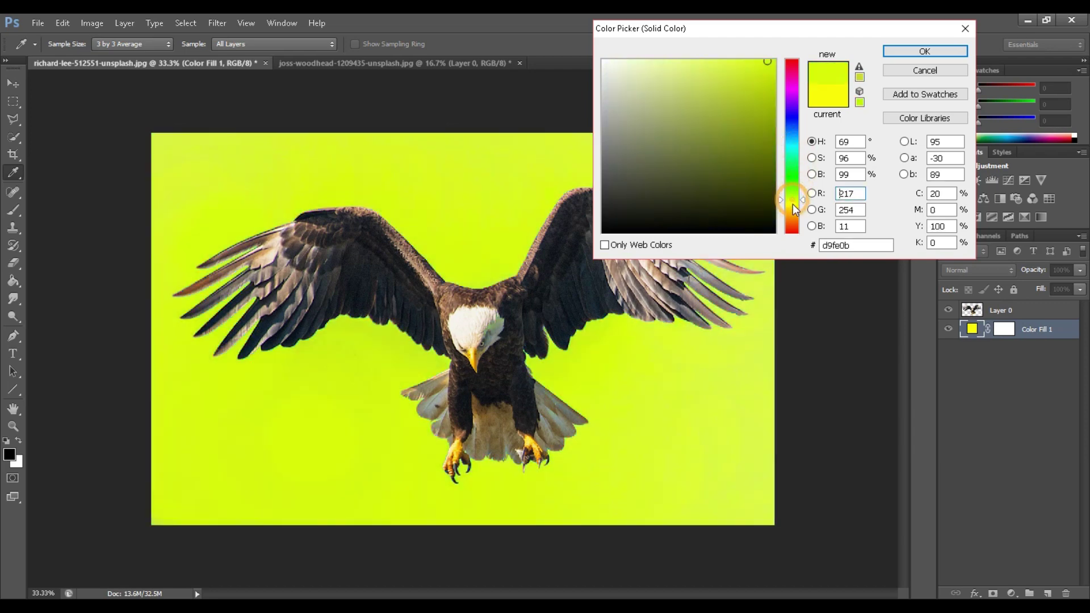
Settle on aqua (#0bfecd) for the fill colour and commit it
click(790, 176)
click(789, 152)
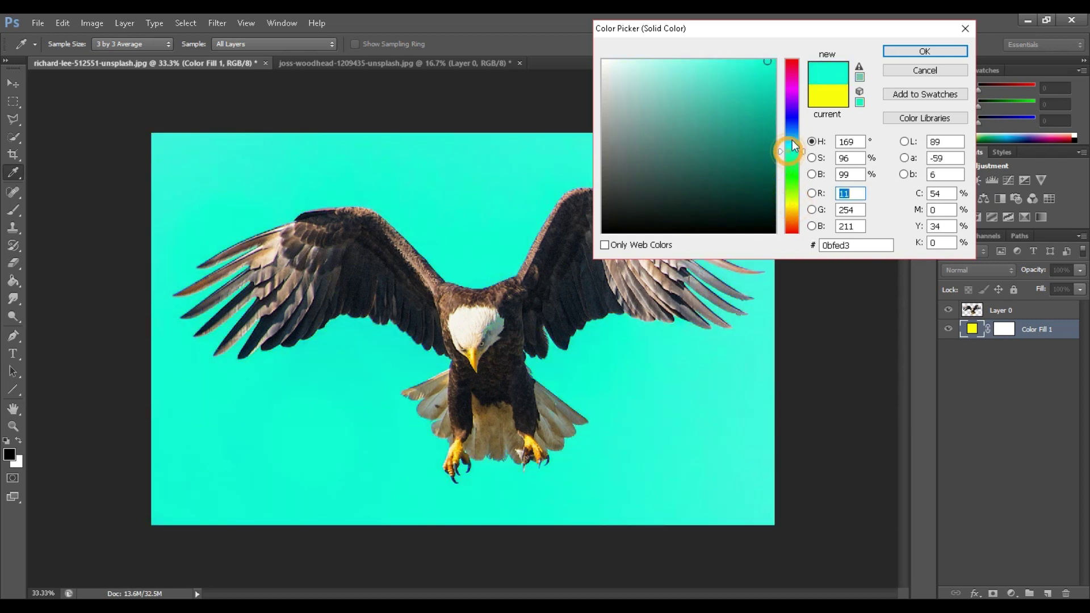
click(793, 140)
click(793, 171)
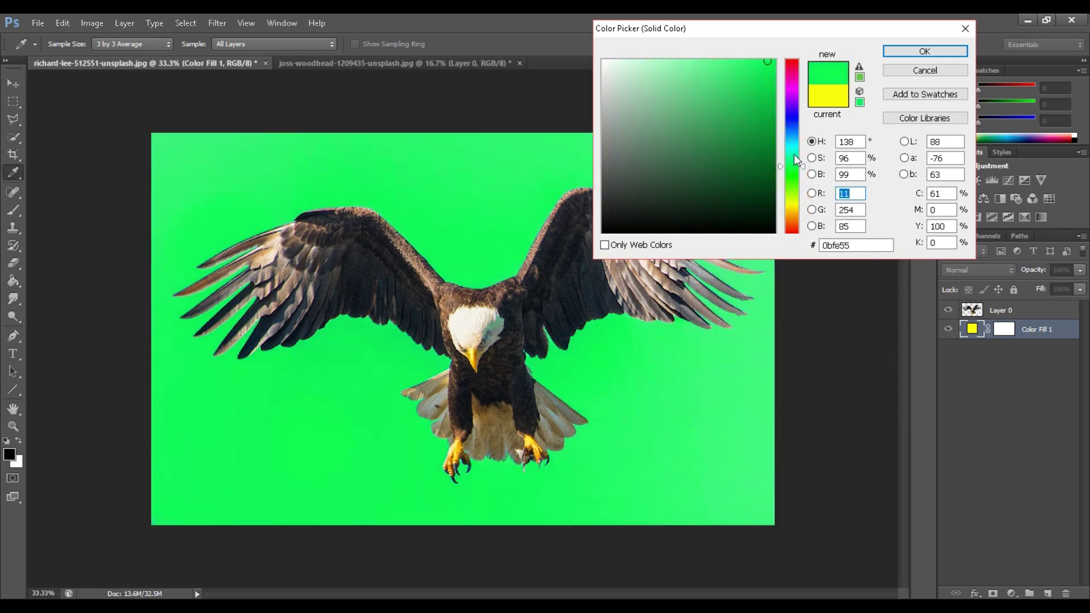
click(795, 152)
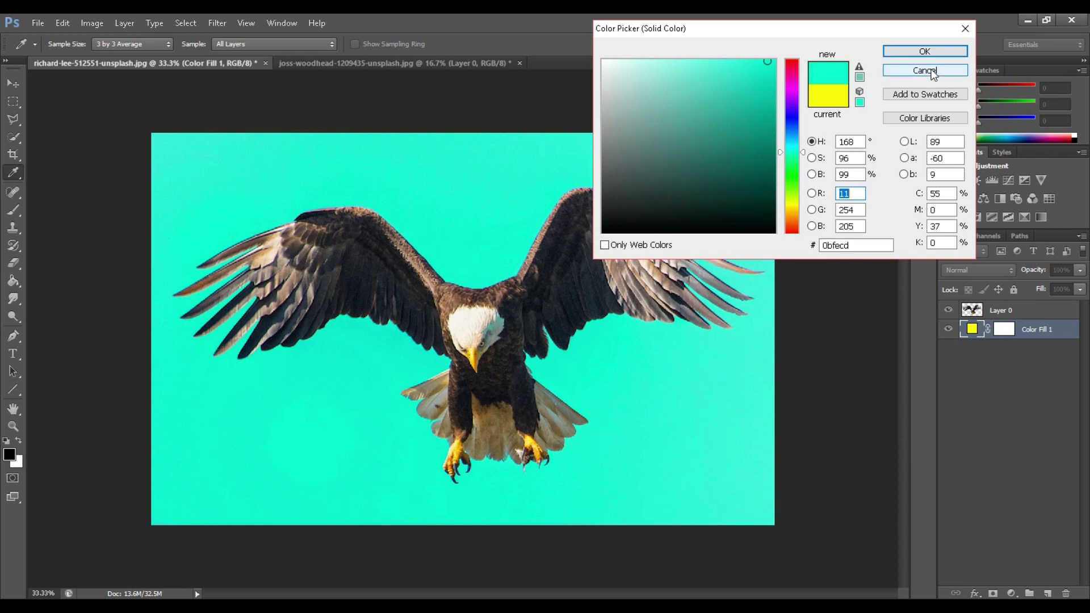
key(Return)
key(e)
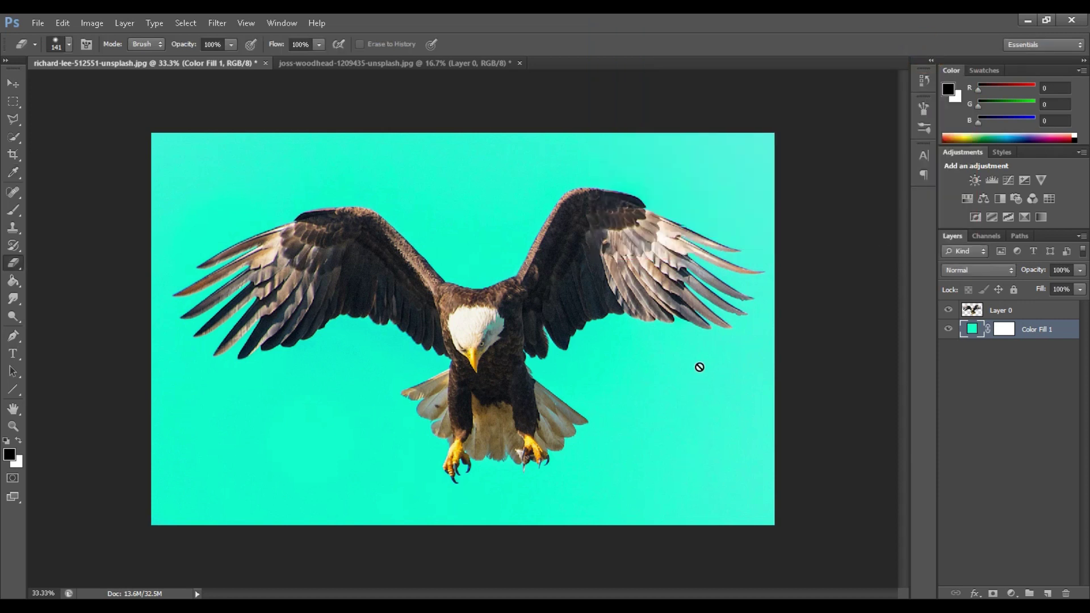
Delete the Color Fill 1 layer, leaving only Layer 0
right_click(1034, 339)
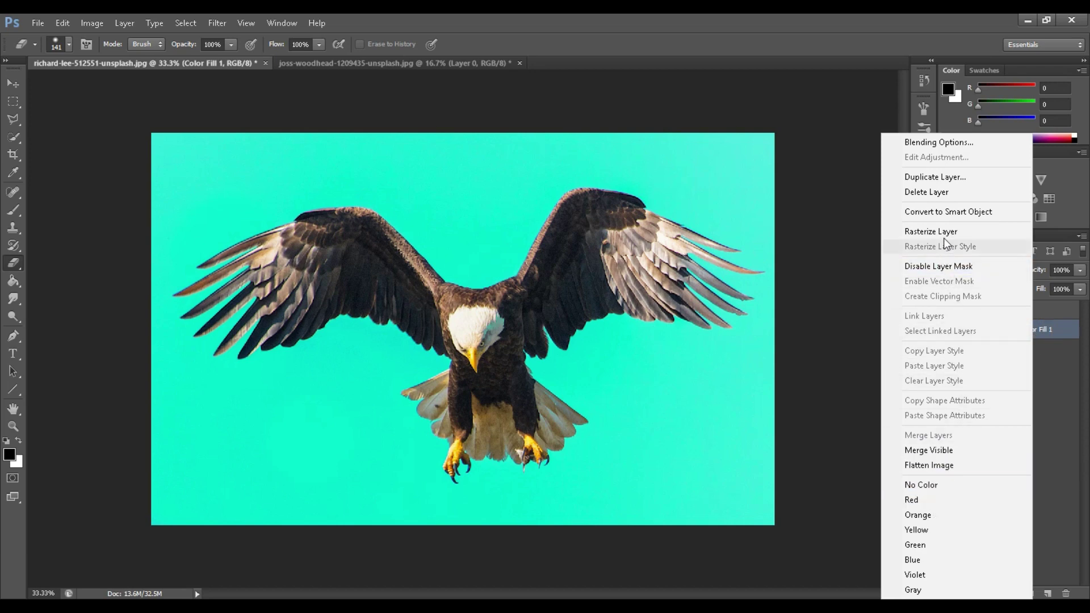
click(944, 190)
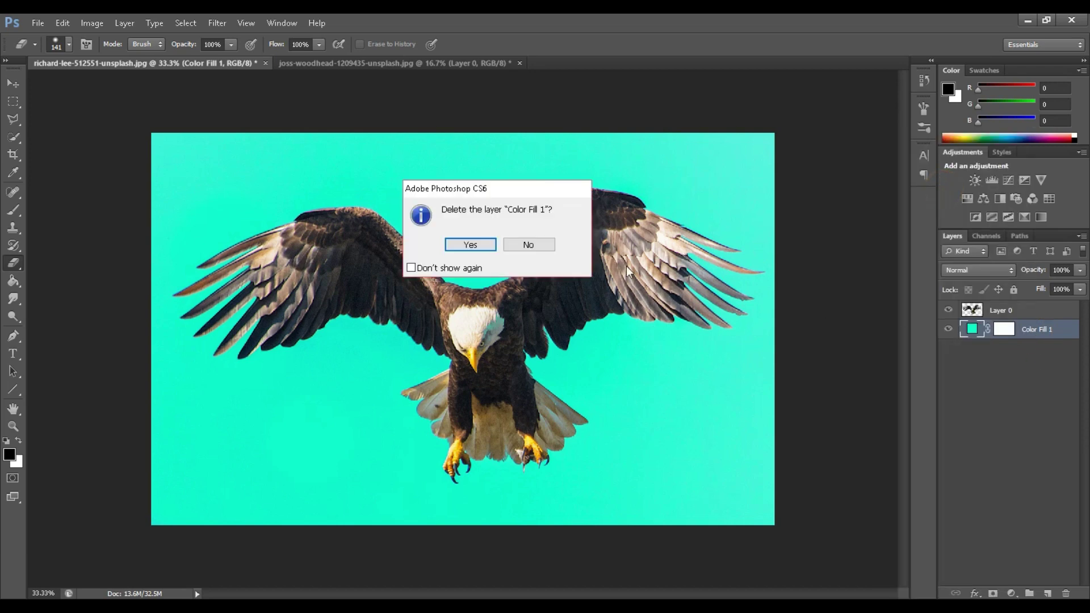
click(469, 245)
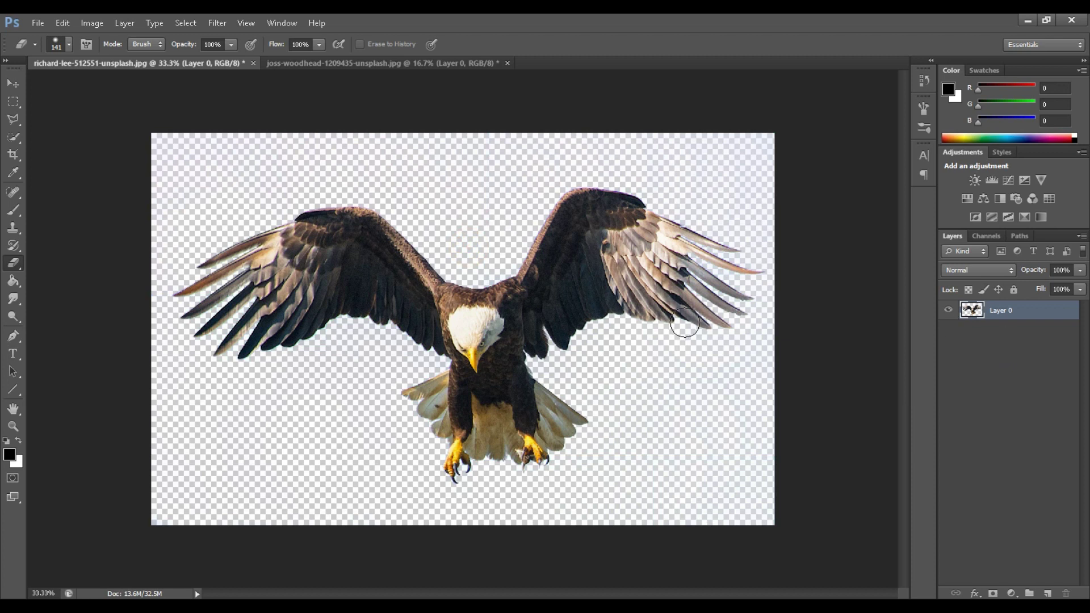
Drag the cloudy blue sky image into the eagle document as a new layer with the Move tool
click(387, 66)
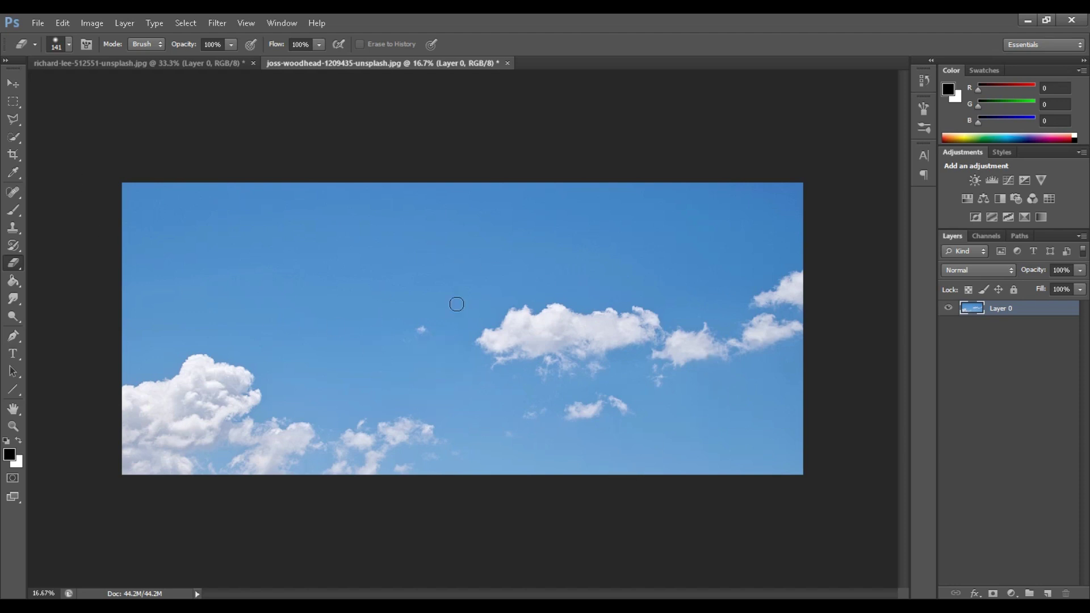
click(173, 62)
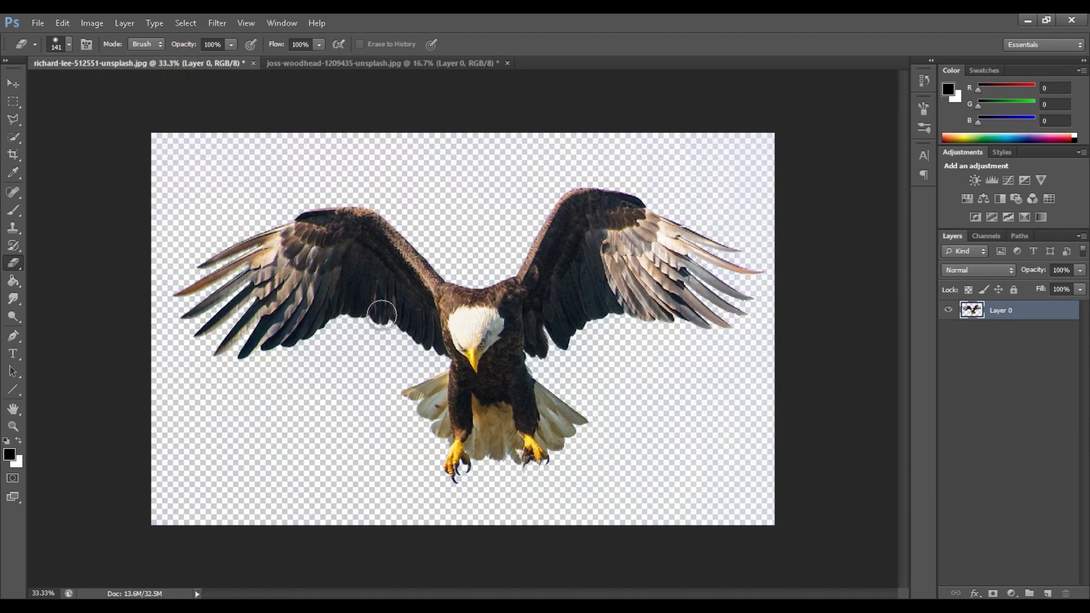
click(442, 63)
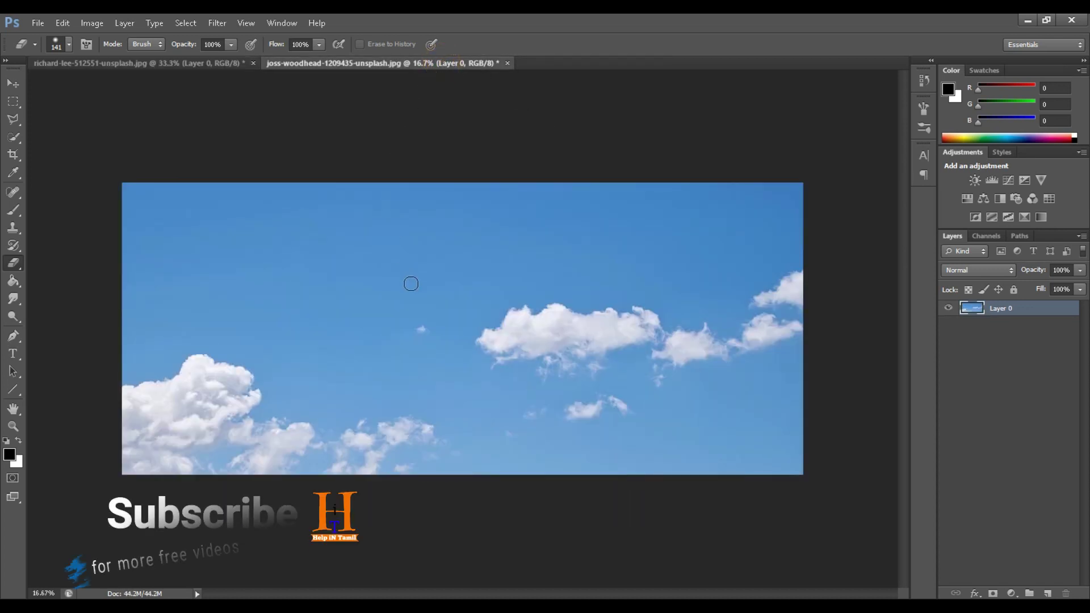
click(13, 84)
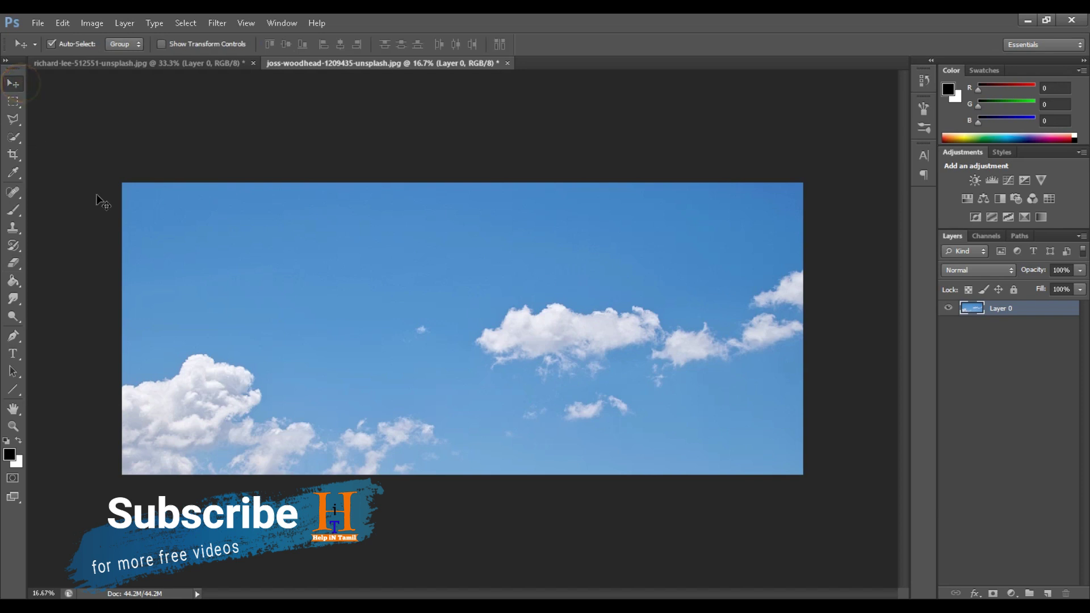
drag(268, 228, 305, 289)
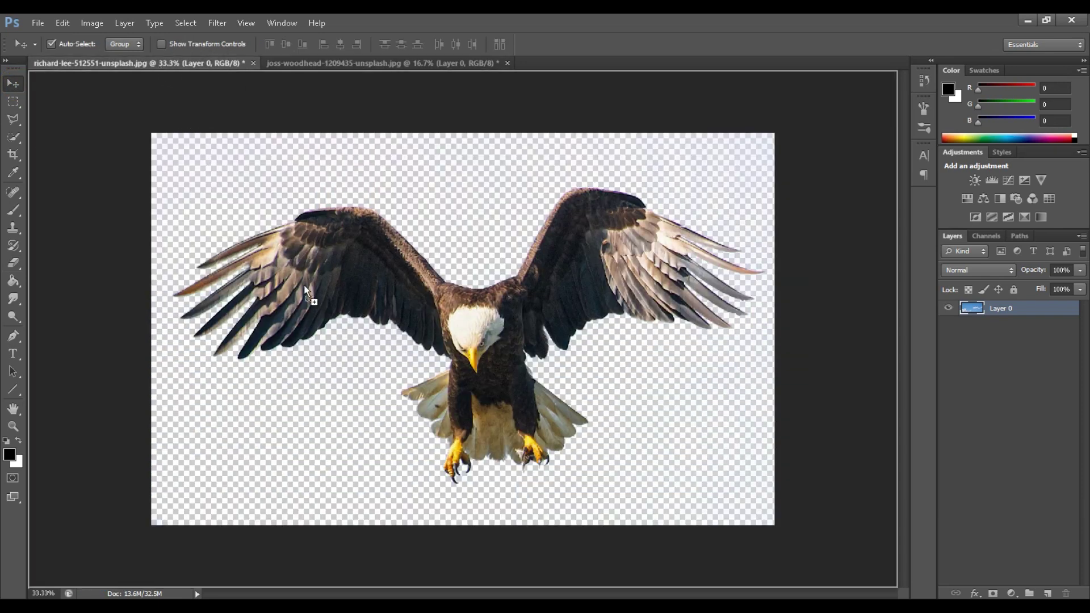
drag(353, 345, 353, 342)
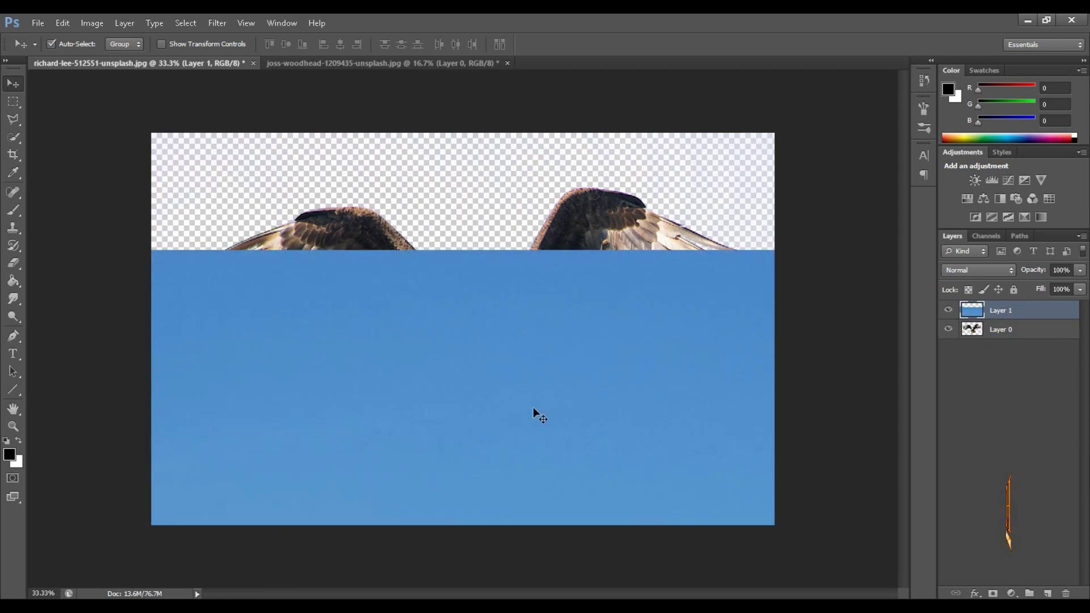
Shift the sky layer up and left so it covers the canvas with a large cloud mid-frame
drag(533, 407, 431, 268)
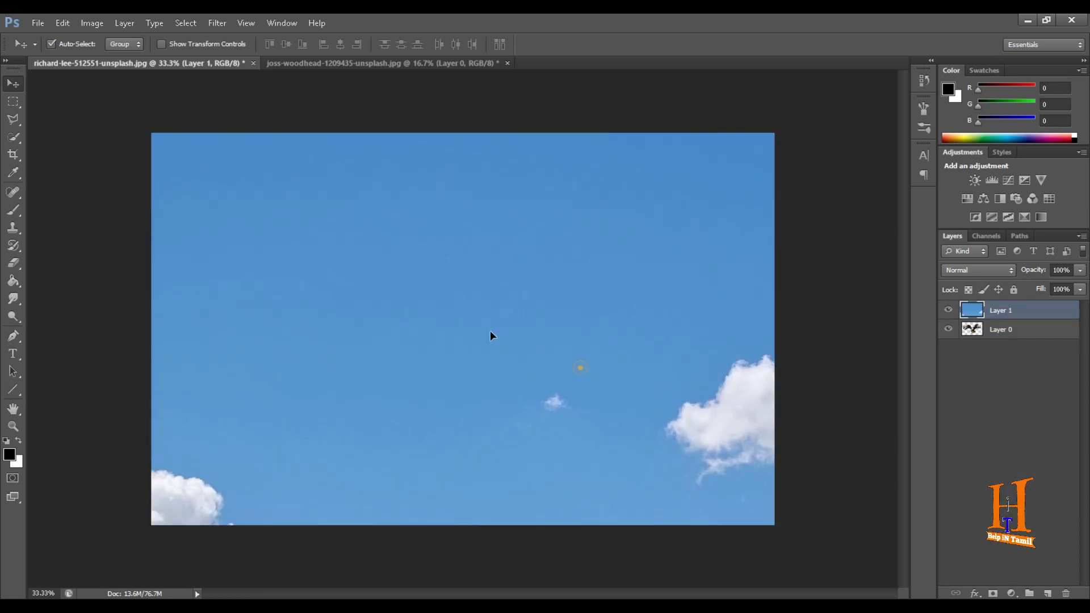
drag(490, 335, 402, 297)
drag(630, 406, 496, 368)
drag(627, 404, 573, 366)
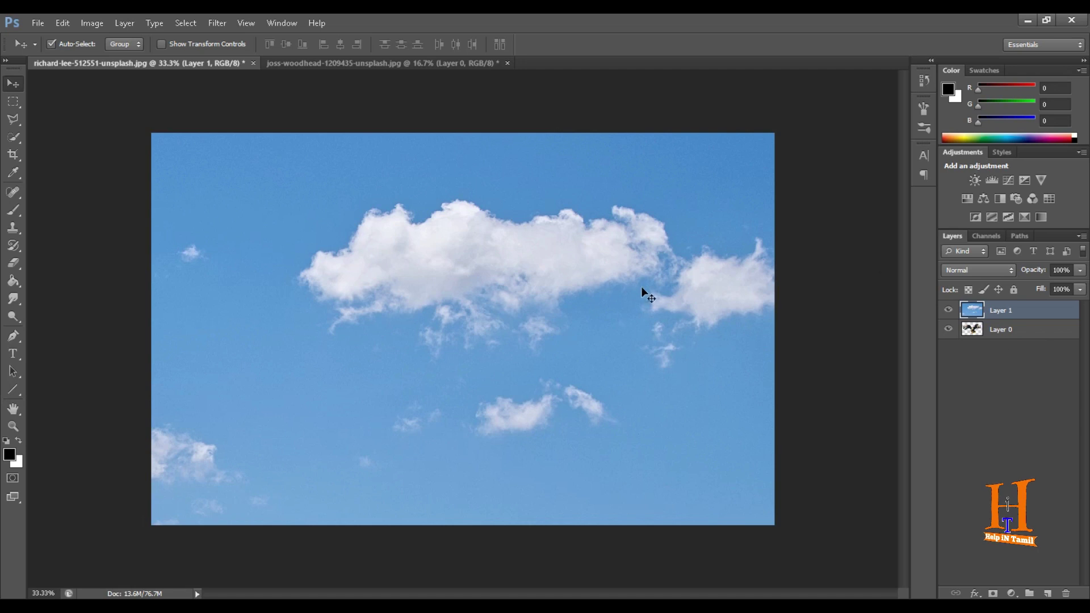
Move eagle Layer 0 above sky Layer 1 in the Layers panel
drag(1009, 336, 1006, 307)
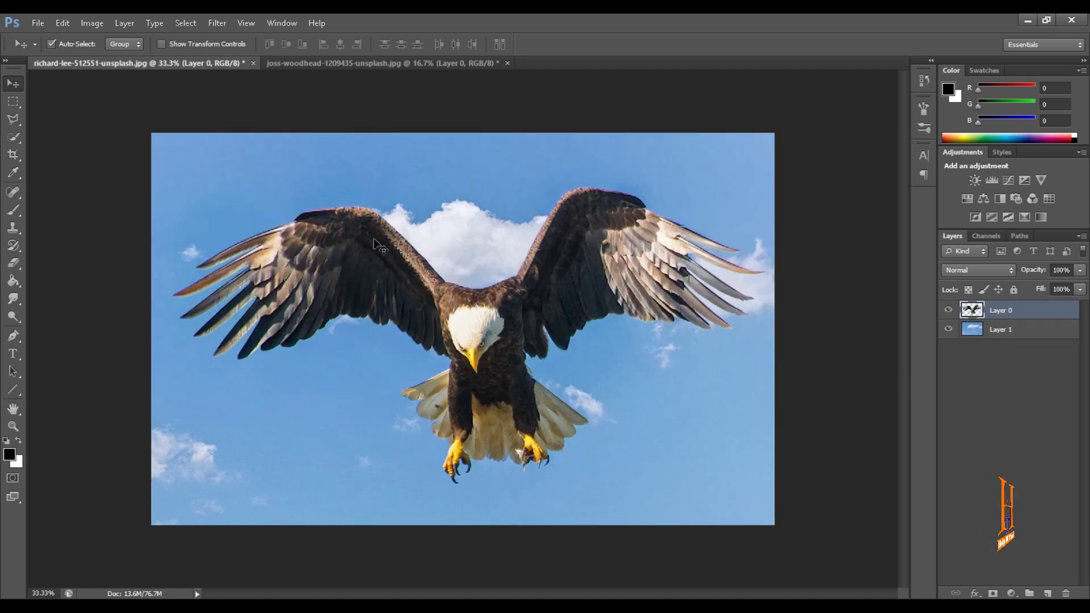